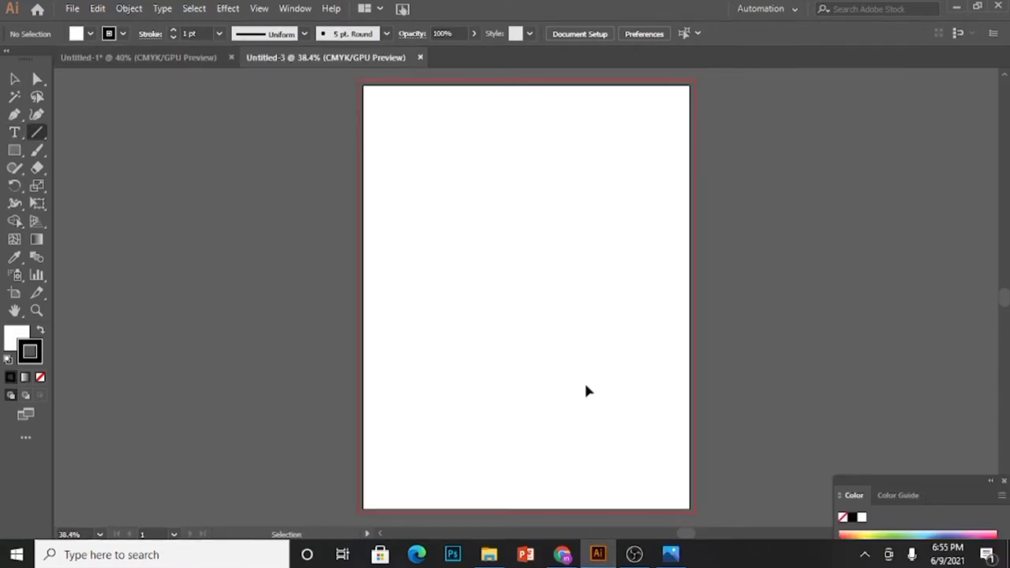
Fit the blank artboard of the new document in the window.
key("ctrl+0")
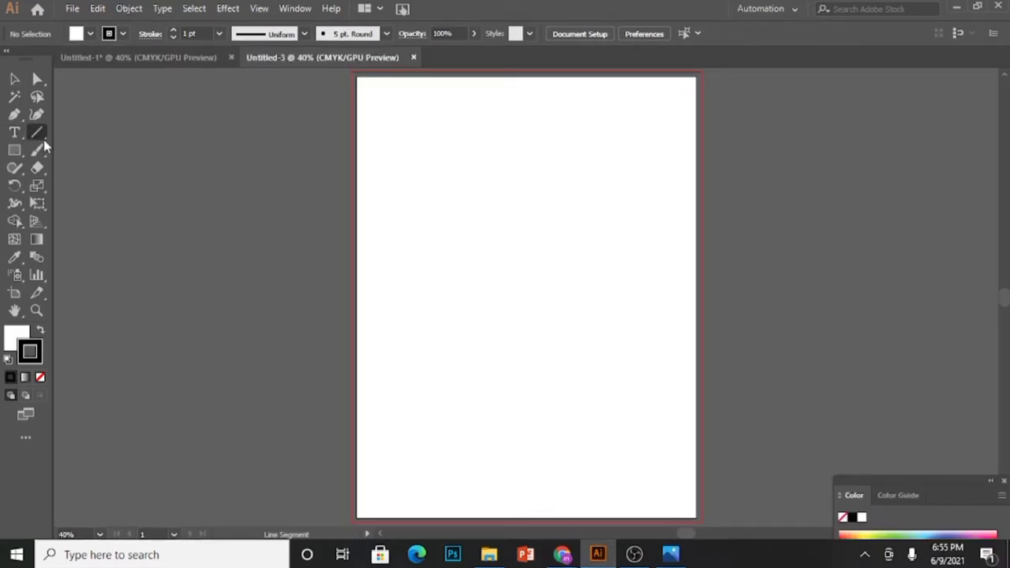
Create a 1.39-inch square rectangular grid with 10 horizontal and 7 vertical dividers.
left_click_drag(45, 143, 93, 186)
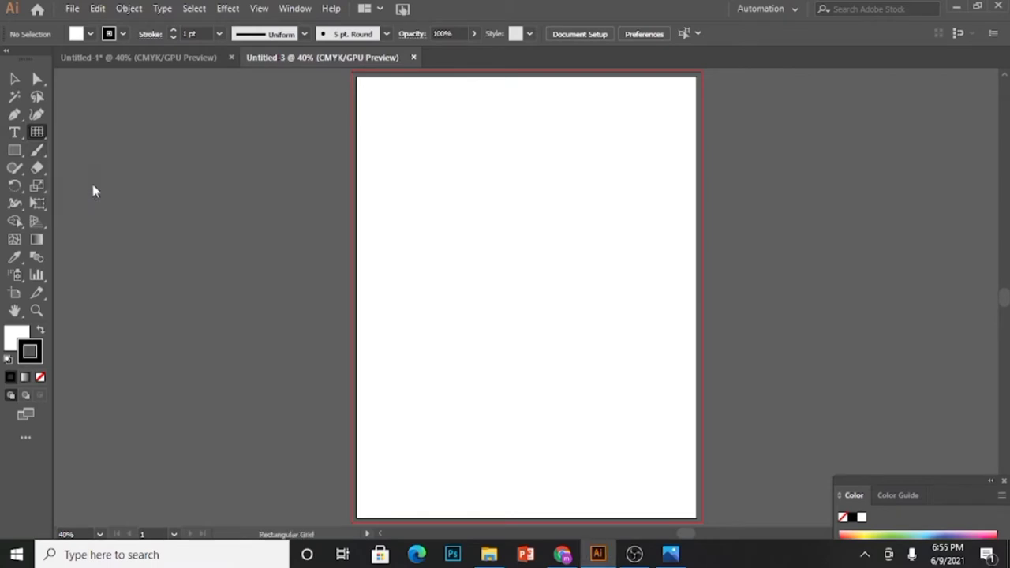
left_click(444, 202)
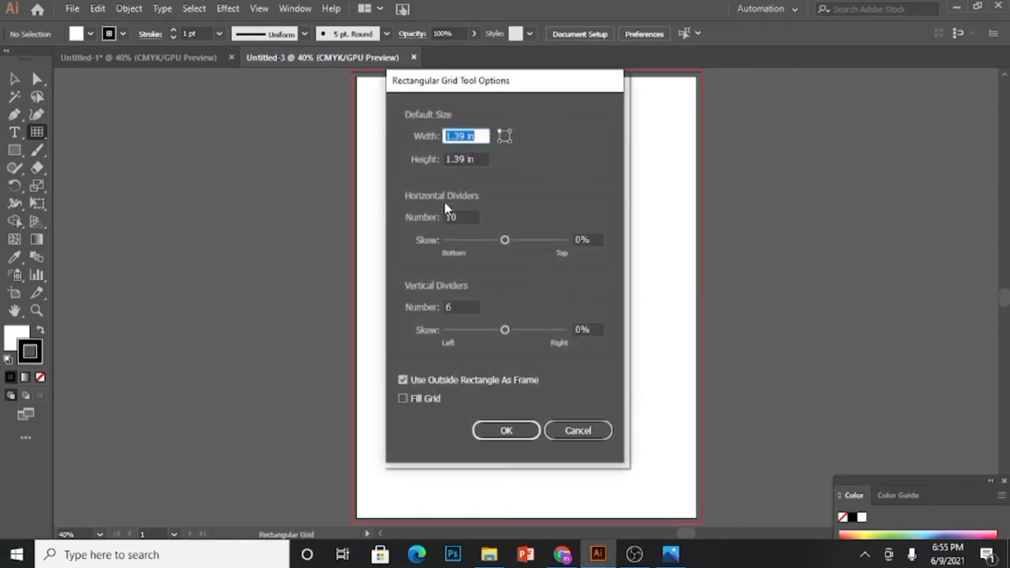
left_click(448, 307)
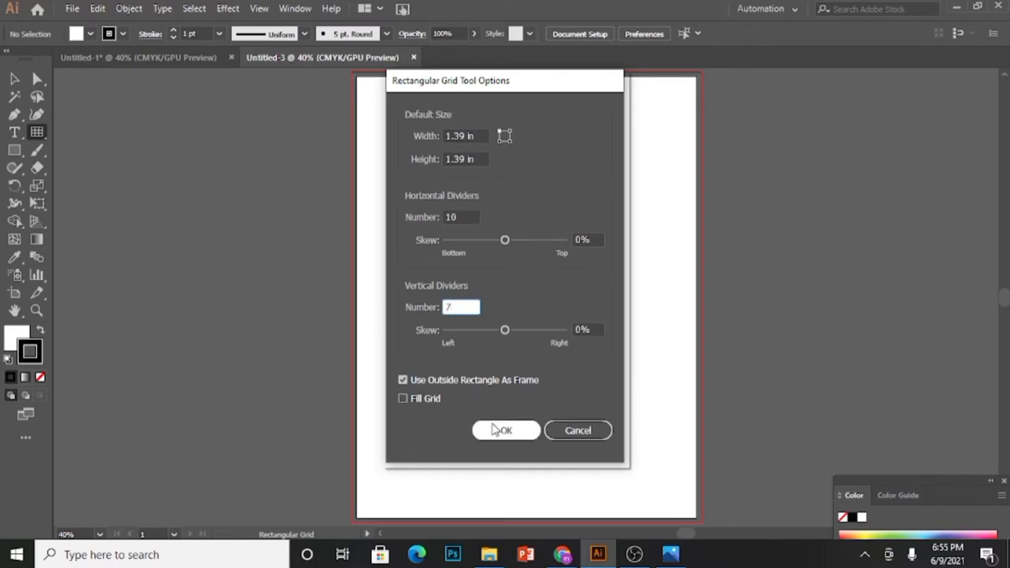
left_click(516, 437)
Scale and stretch the grid to fill most of the lower page.
key("v")
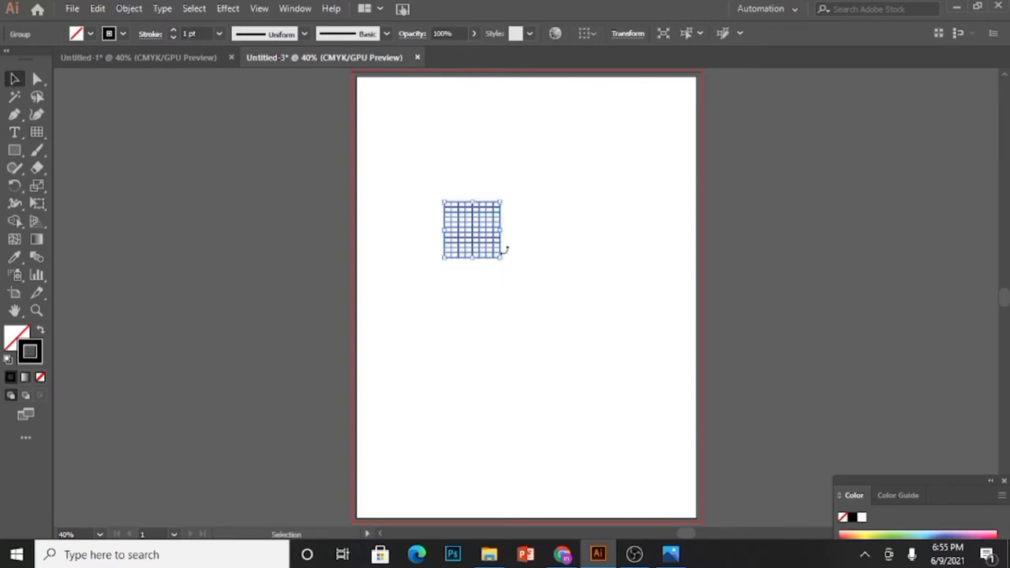
left_click_drag(505, 255, 384, 496)
left_click_drag(522, 481, 520, 507)
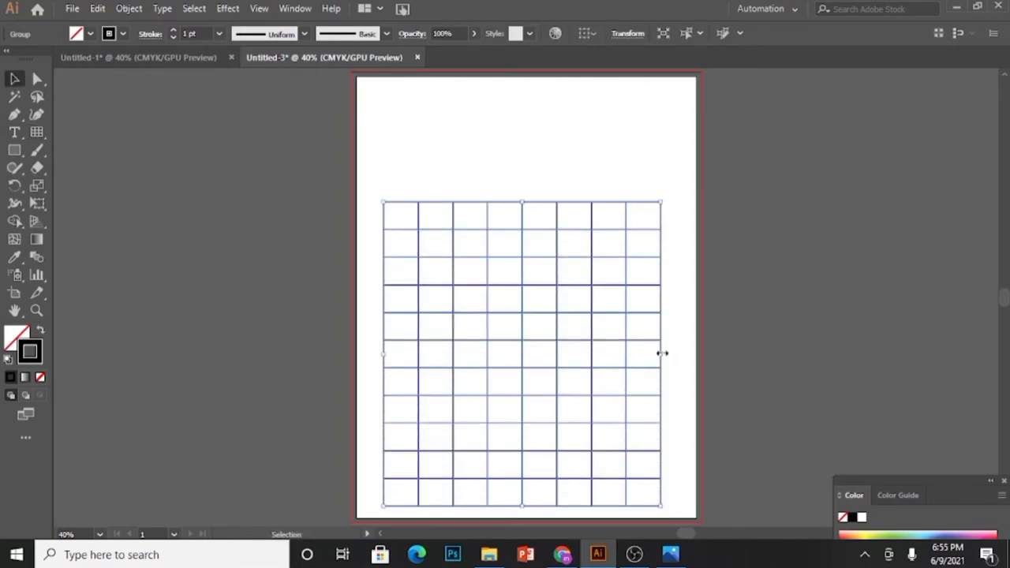
left_click_drag(662, 358, 675, 358)
left_click_drag(384, 355, 381, 355)
Fade the grid to 20% opacity, deselect it, and zoom in on it.
key("Return")
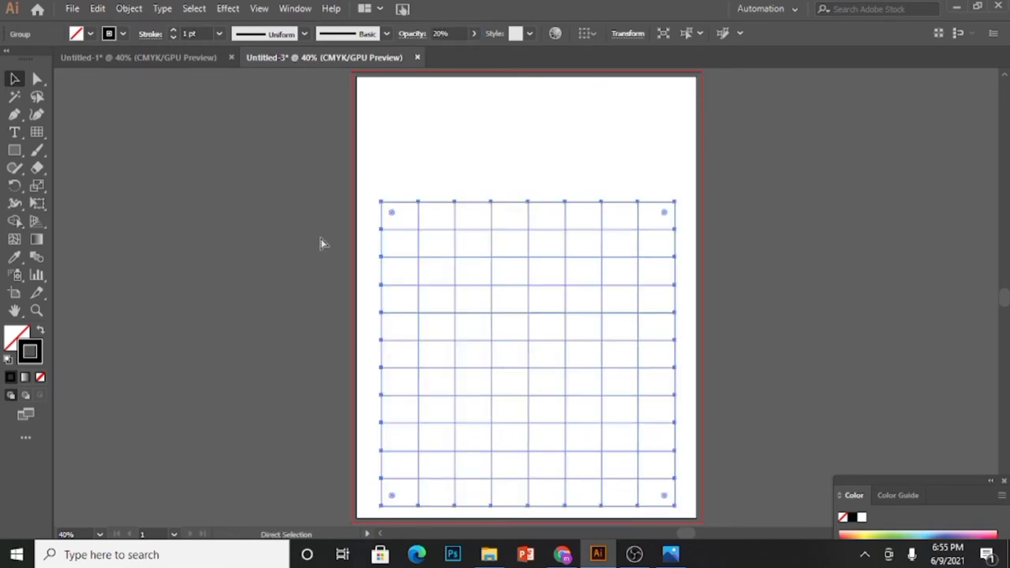
left_click(320, 243)
key("z")
left_click(472, 280)
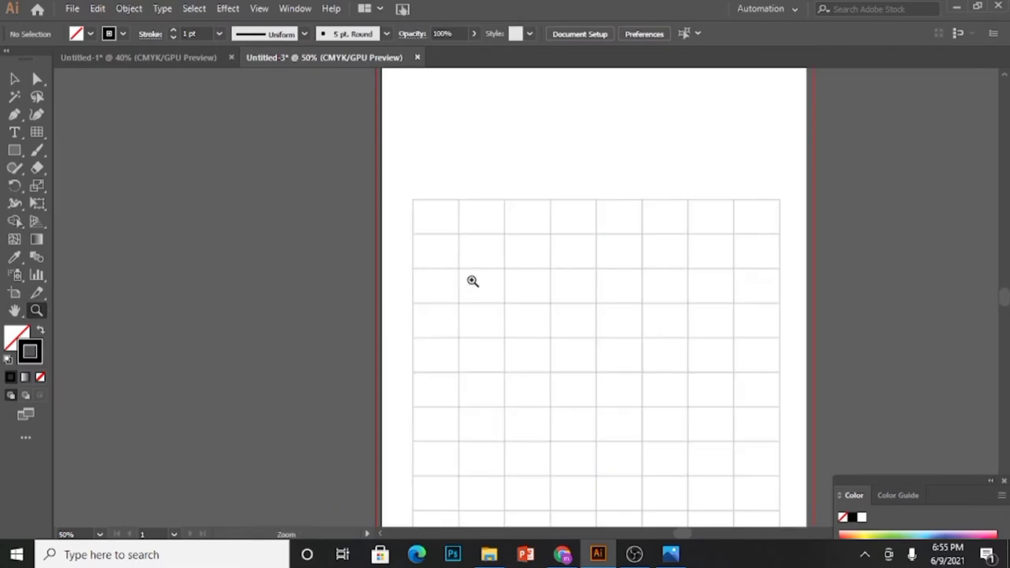
Draw the first stepped maze wall from the grid's top edge down and right.
key("p")
left_click(459, 201)
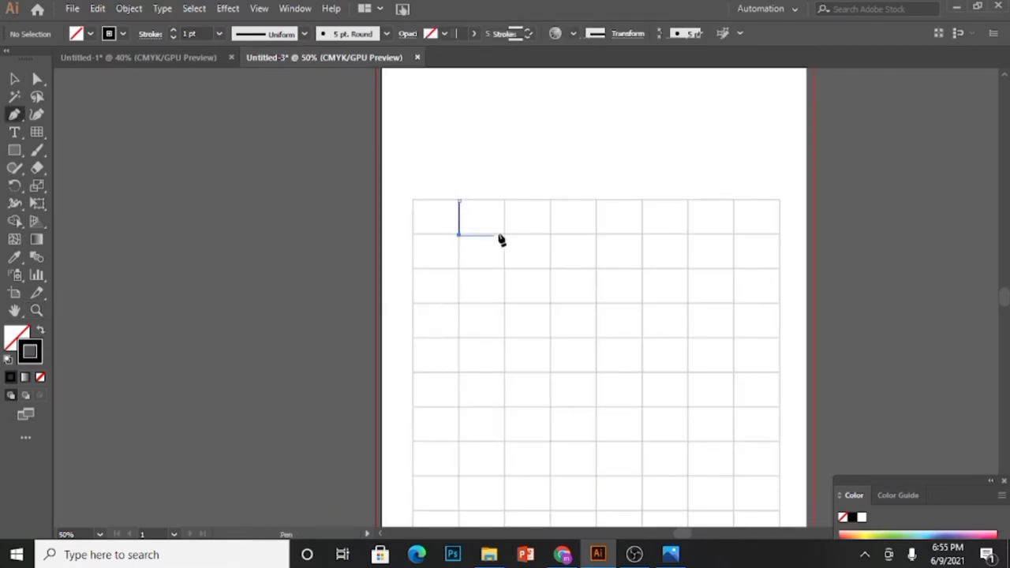
left_click(459, 235)
left_click(505, 234)
left_click_drag(508, 241, 508, 271)
key("ctrl+z")
left_click(506, 238)
left_click(504, 269)
left_click(551, 269)
Add a stepped wall below the first and another rising through the middle row.
left_click(458, 270)
left_click(459, 304)
left_click(505, 304)
left_click(505, 338)
left_click(551, 338)
key("Escape")
left_click(551, 303)
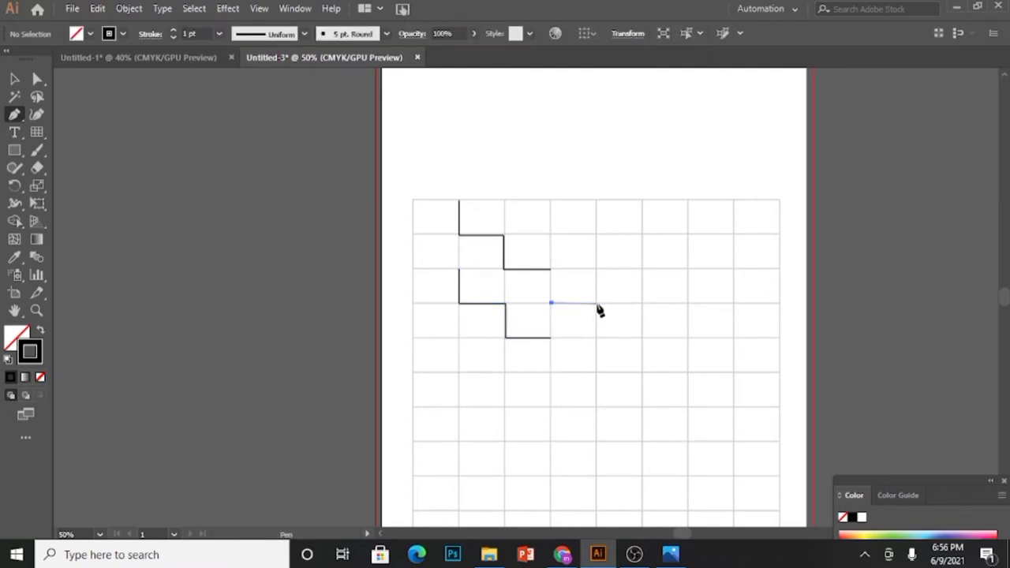
left_click(597, 303)
left_click(597, 233)
left_click(644, 233)
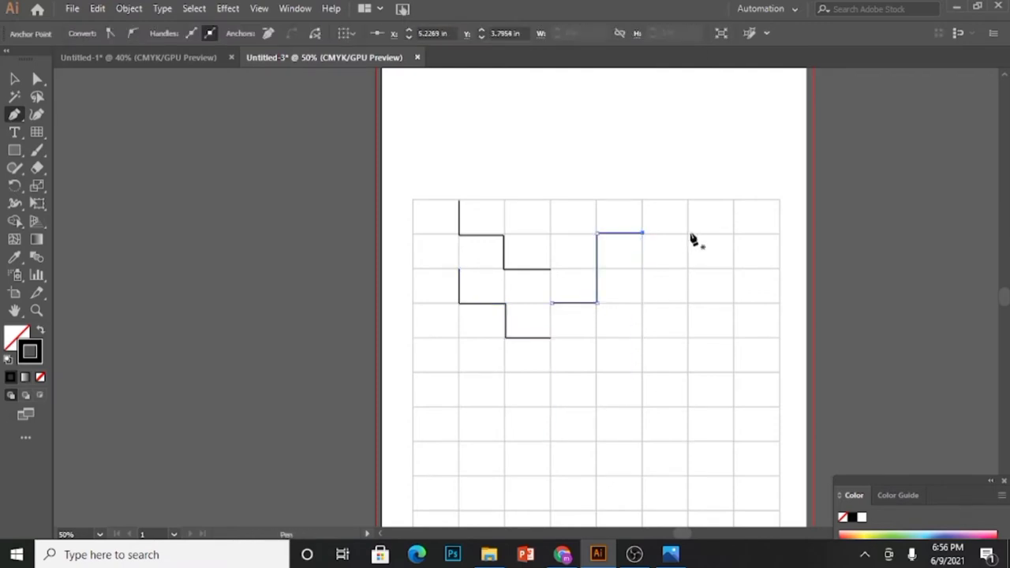
key("Escape")
Draw two walls dropping from the grid's top edge on the right side.
left_click(687, 201)
left_click(688, 269)
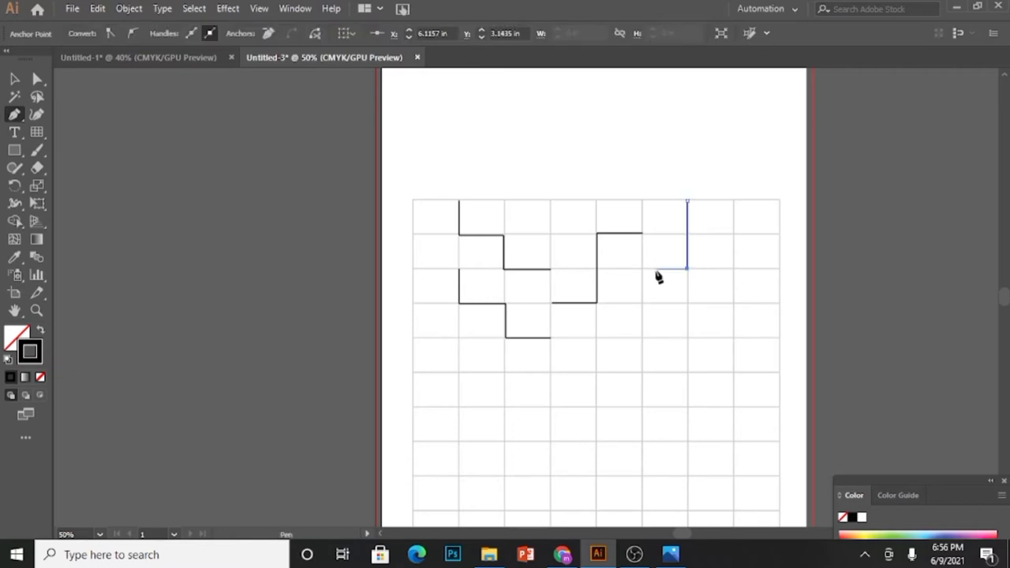
left_click(643, 270)
left_click(643, 304)
left_click(734, 303)
left_click(733, 338)
key("Escape")
left_click(735, 201)
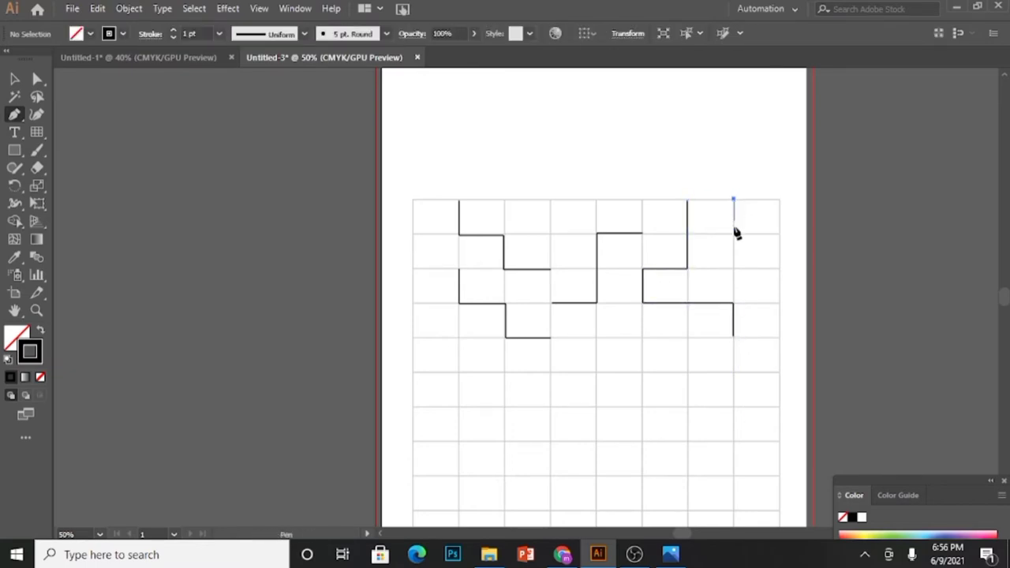
left_click(734, 269)
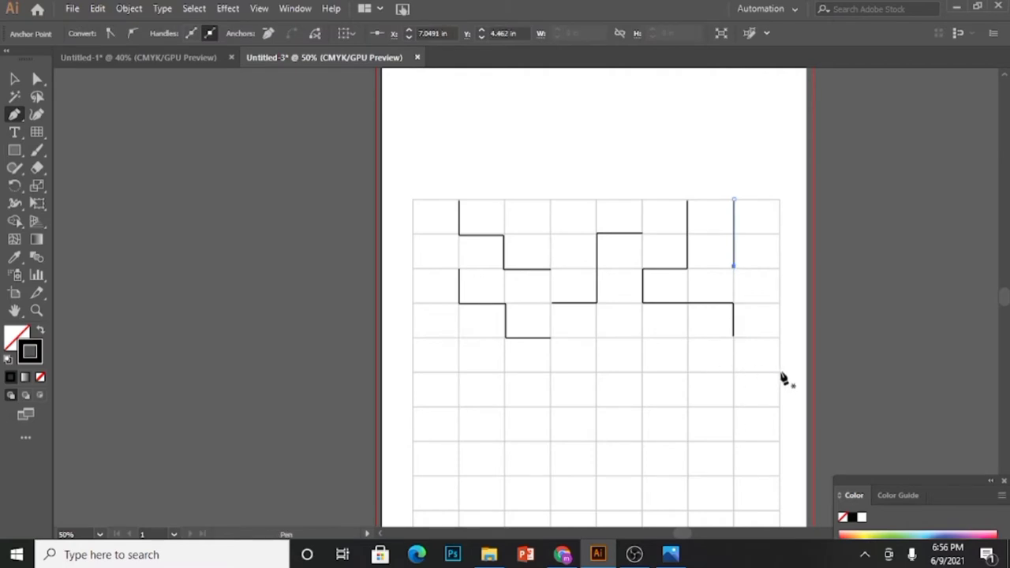
key("Escape")
Draw a stepped wall from the right edge down-left, turning back up two cells.
left_click(780, 371)
left_click(733, 372)
left_click(733, 407)
left_click(688, 407)
left_click(687, 442)
left_click(642, 443)
left_click(642, 371)
key("Escape")
Draw a stepped wall descending leftward from mid-grid.
left_click(642, 337)
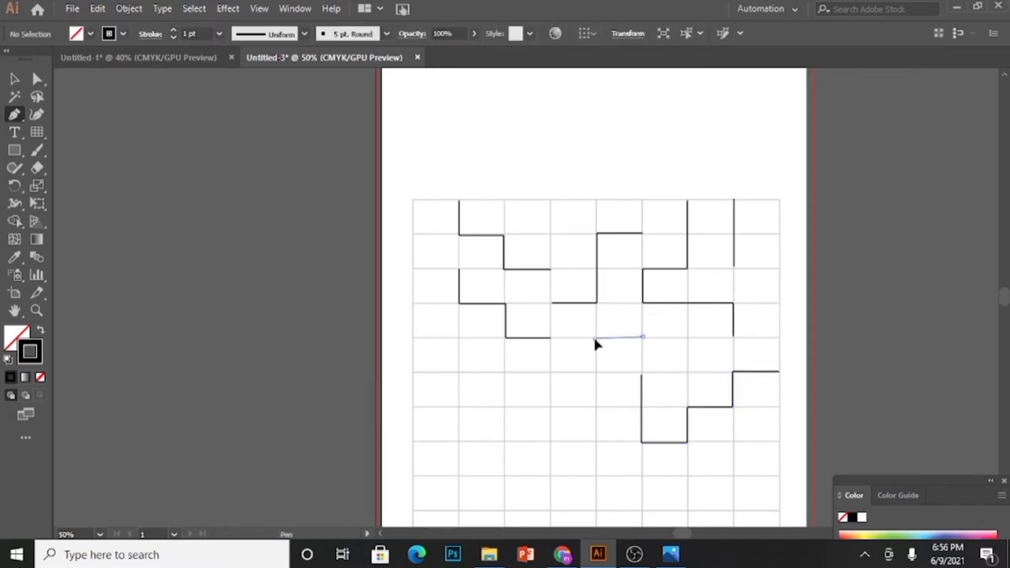
left_click(596, 338)
key("Delete")
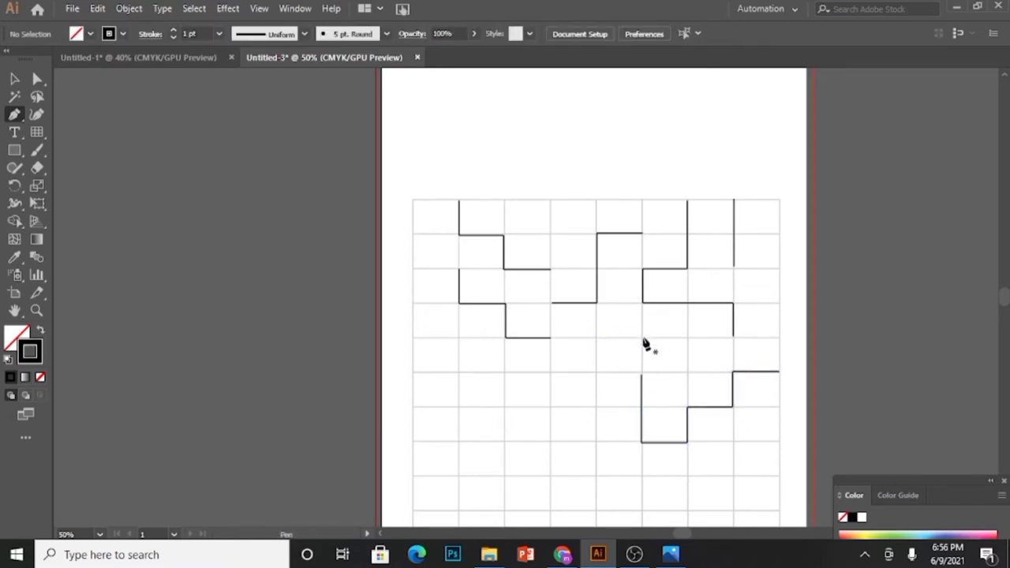
left_click(644, 338)
left_click(597, 338)
left_click(597, 409)
left_click(550, 408)
left_click(550, 440)
left_click(504, 439)
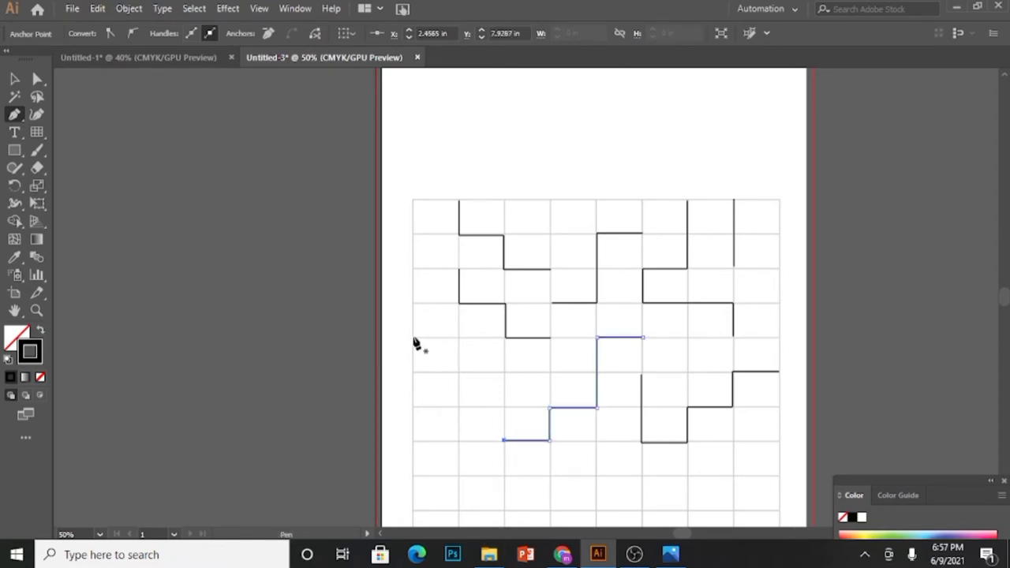
Draw another stepped wall further left, reaching down into the lower rows.
left_click(413, 337)
left_click(458, 337)
left_click(458, 374)
left_click(504, 375)
left_click(504, 407)
left_click(458, 408)
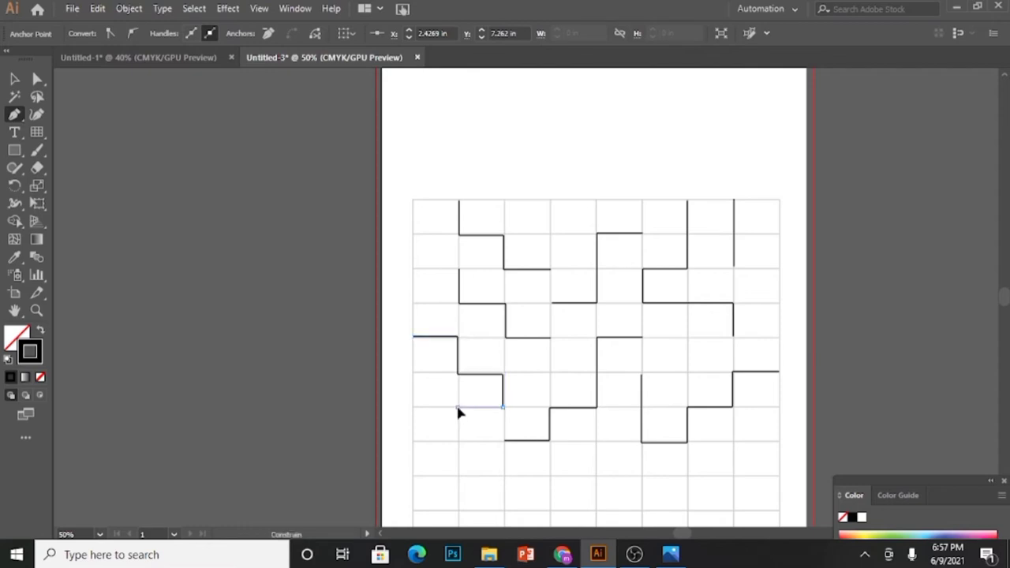
left_click(458, 473)
left_click(506, 474)
Draw stepped walls in the lower-right and lower-middle of the maze.
scroll(708, 231, "down", 5)
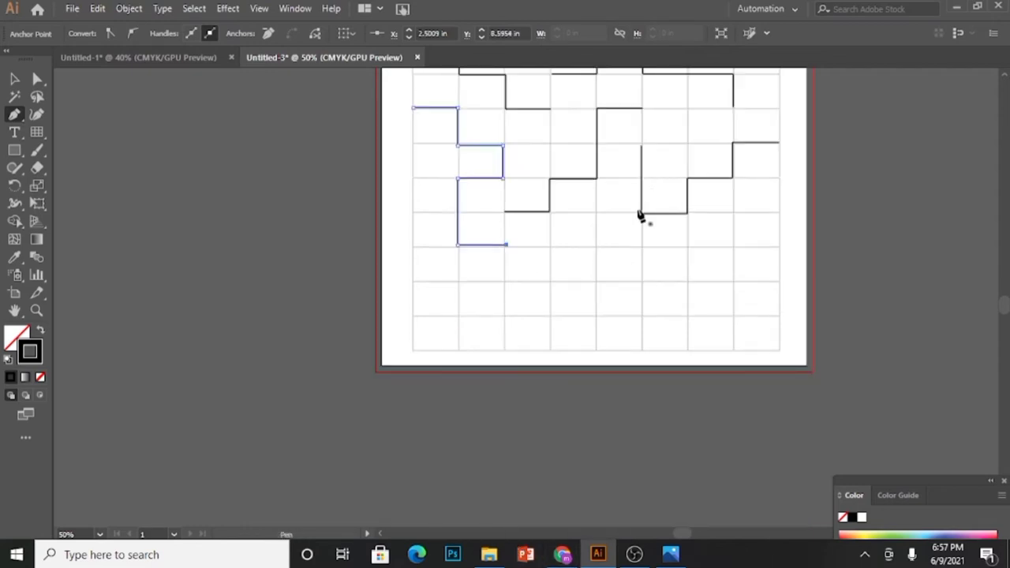
key("Return")
left_click(734, 247)
left_click(687, 247)
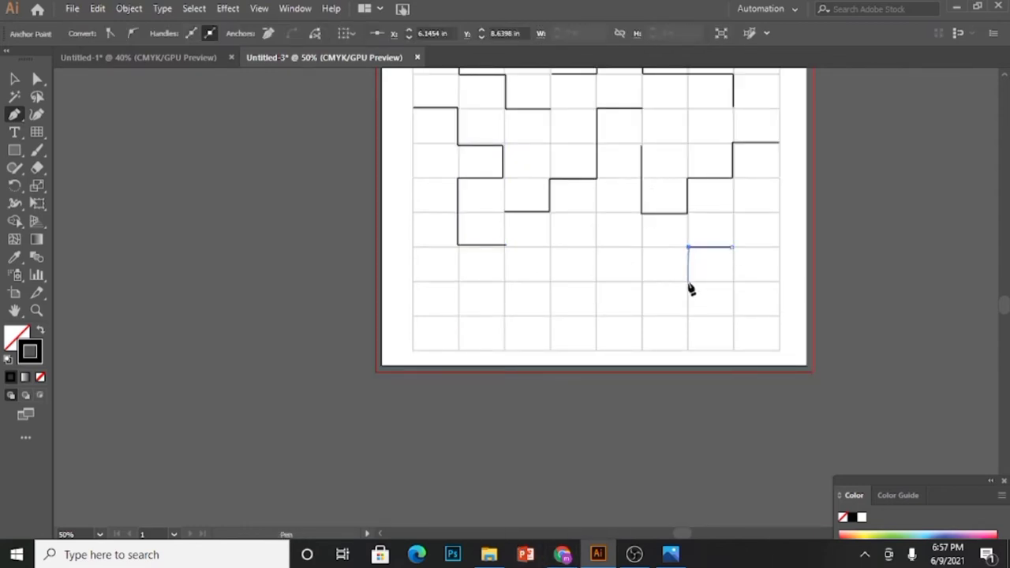
left_click(687, 281)
left_click(642, 281)
left_click(642, 316)
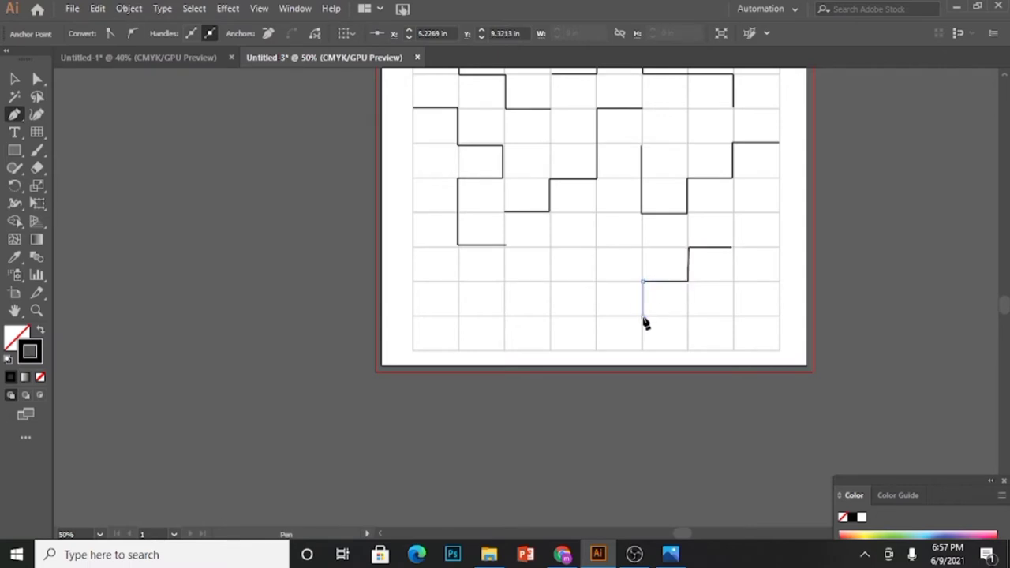
left_click(550, 247)
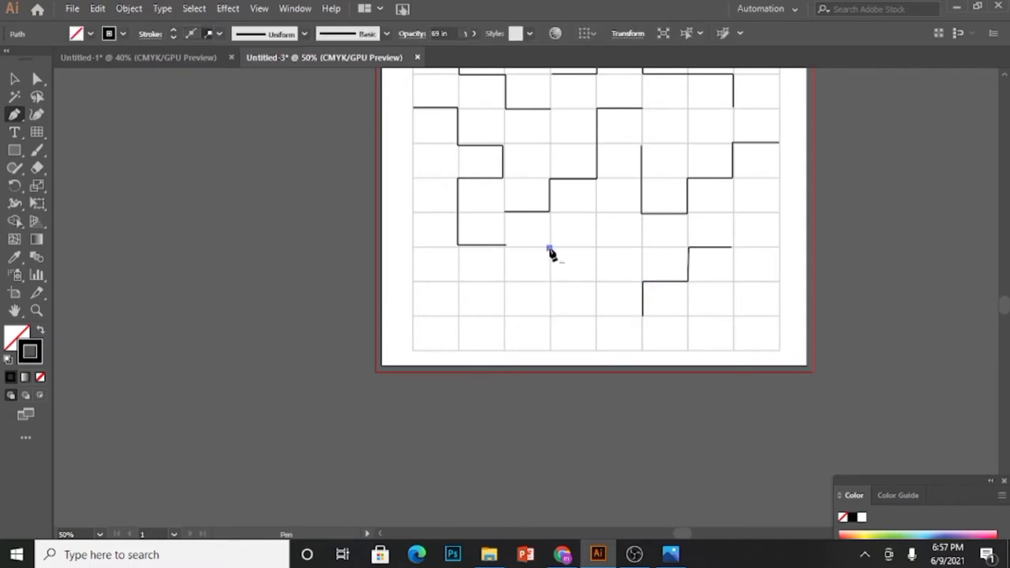
left_click(597, 247)
left_click(597, 281)
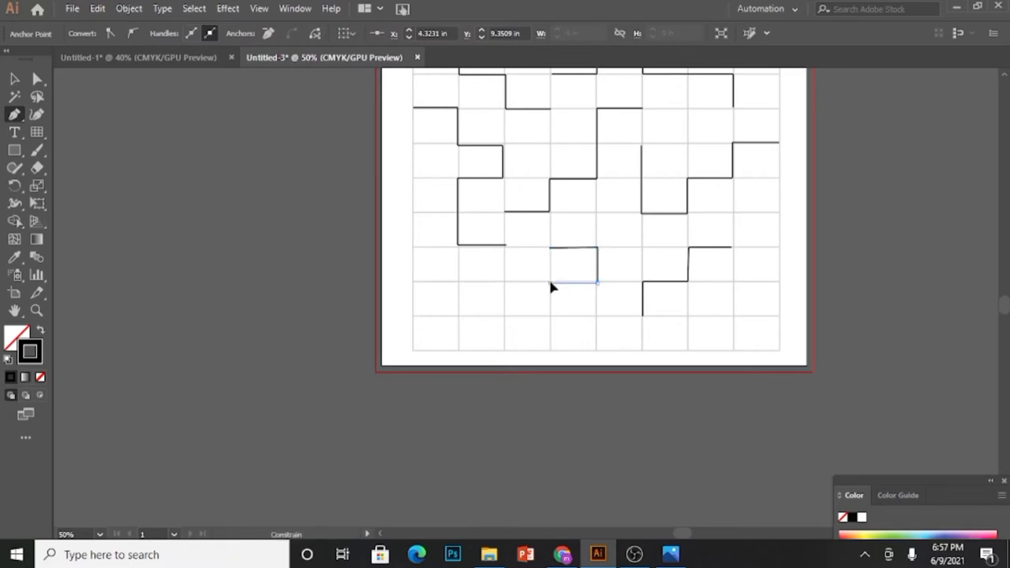
left_click(550, 316)
left_click(504, 315)
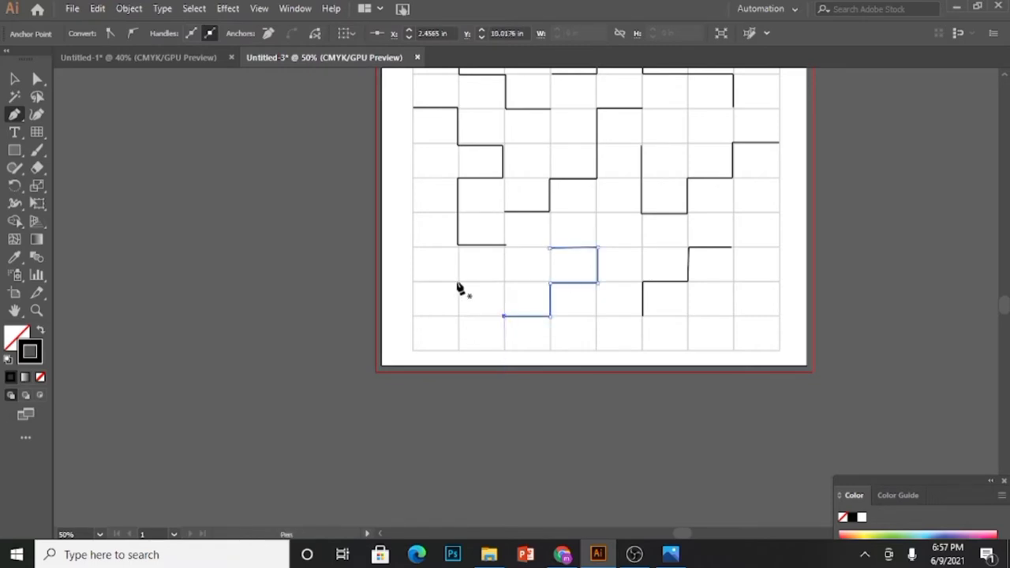
Add a vertical wall to the bottom edge, a horizontal wall to the right edge, and extend two walls.
left_click(459, 282)
left_click(459, 350)
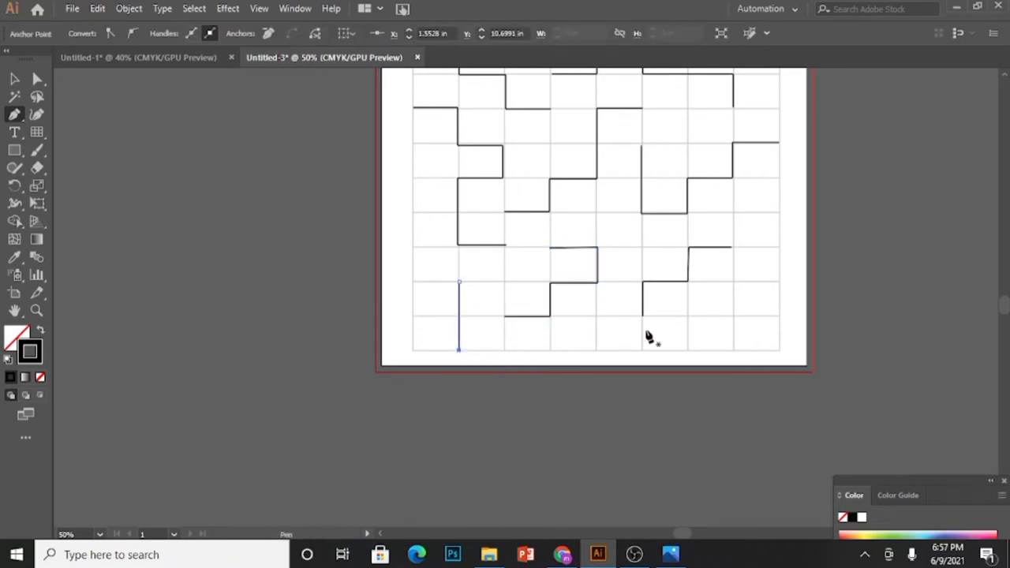
left_click(689, 315)
left_click(780, 316)
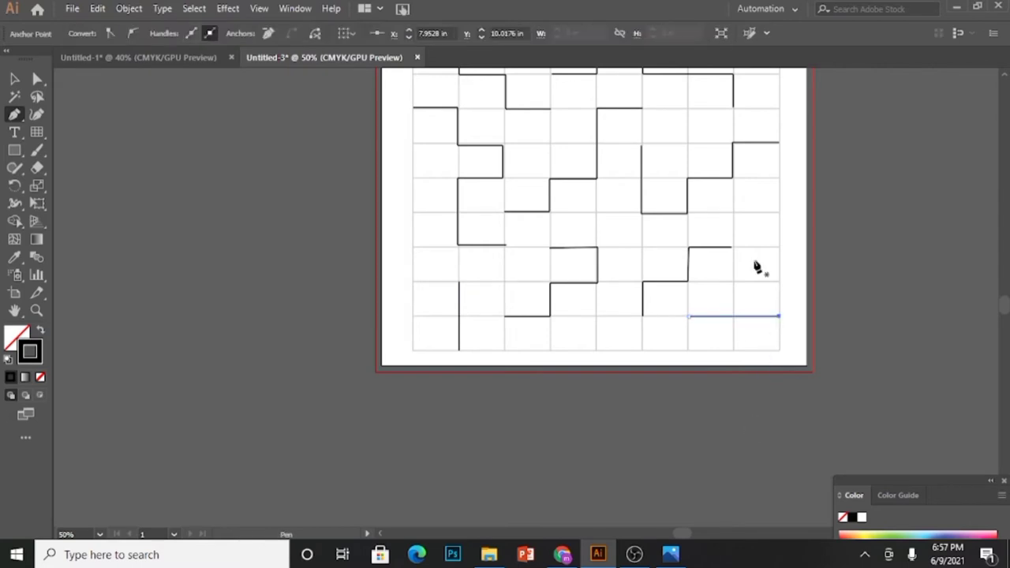
left_click(733, 248)
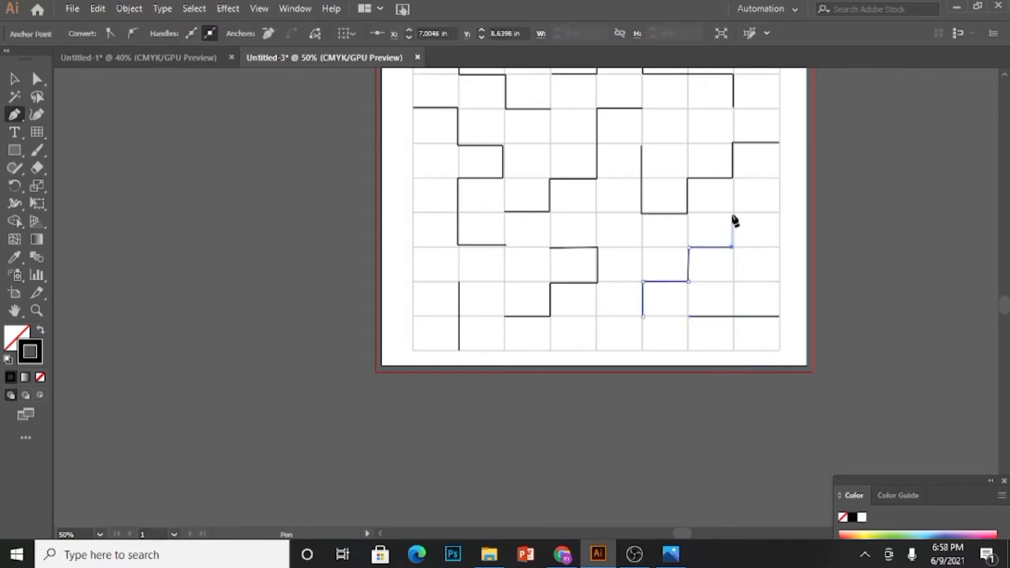
left_click(732, 213)
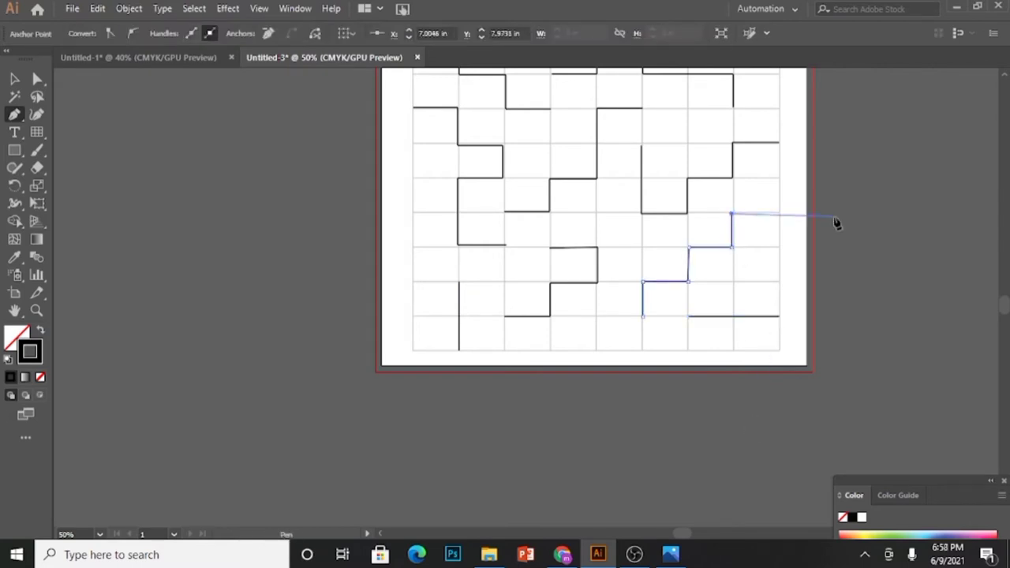
left_click(689, 150, "ctrl")
left_click(642, 146)
Level a slanted wall's top anchor, then begin the border path at the top-left.
left_click(688, 143)
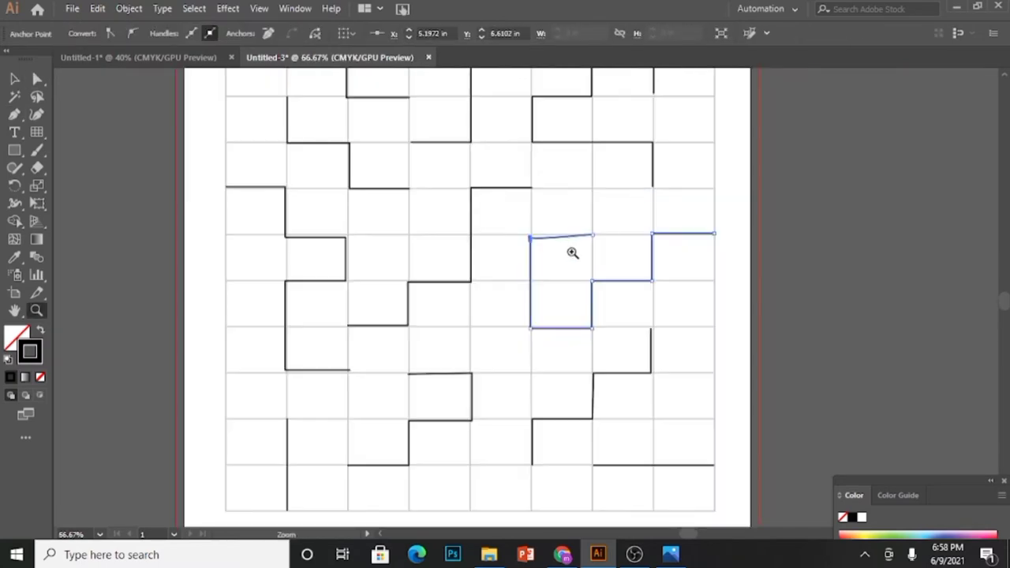
left_click(573, 252, "ctrl")
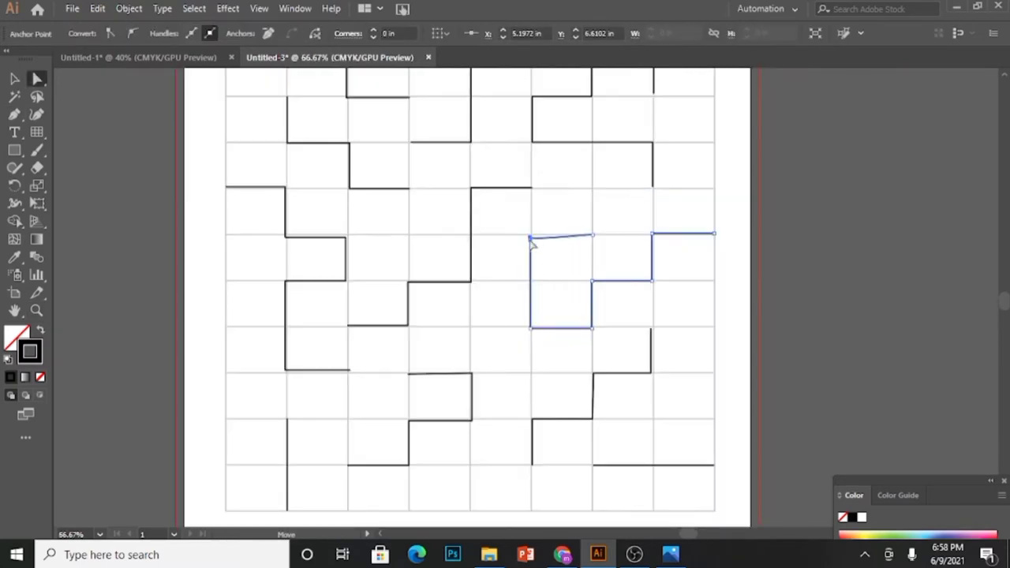
left_click_drag(532, 244, 532, 239)
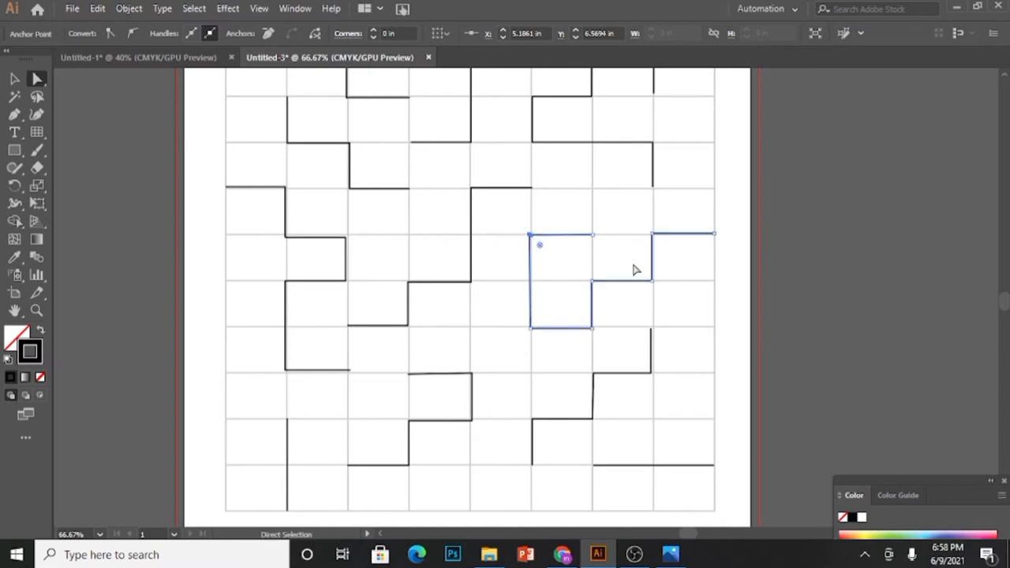
key("ctrl+0")
key("v")
key("p")
left_click(418, 203)
Trace the border along the grid's top, right, bottom and left edges, leaving entrance and exit gaps.
left_click(675, 204)
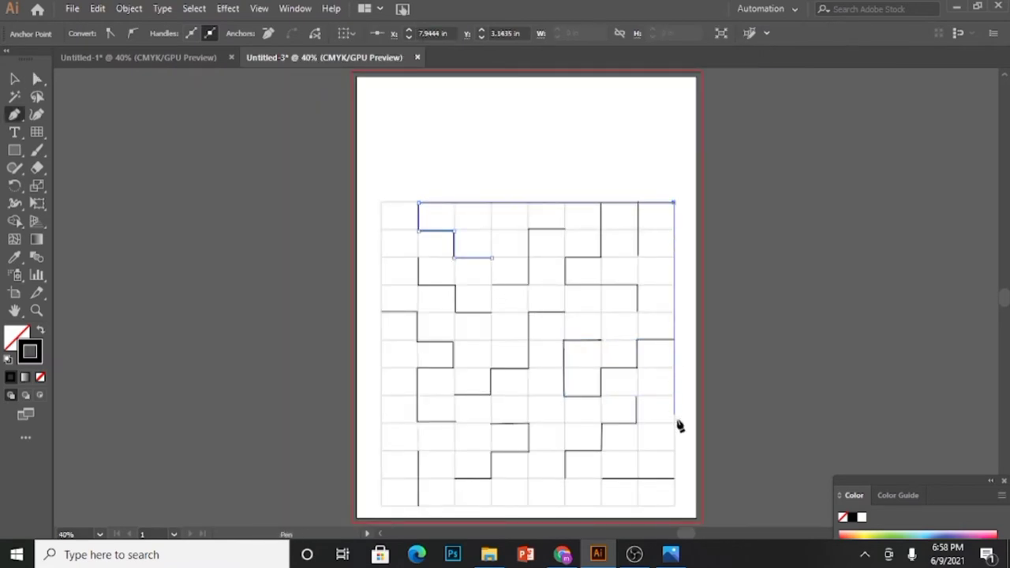
left_click(675, 503)
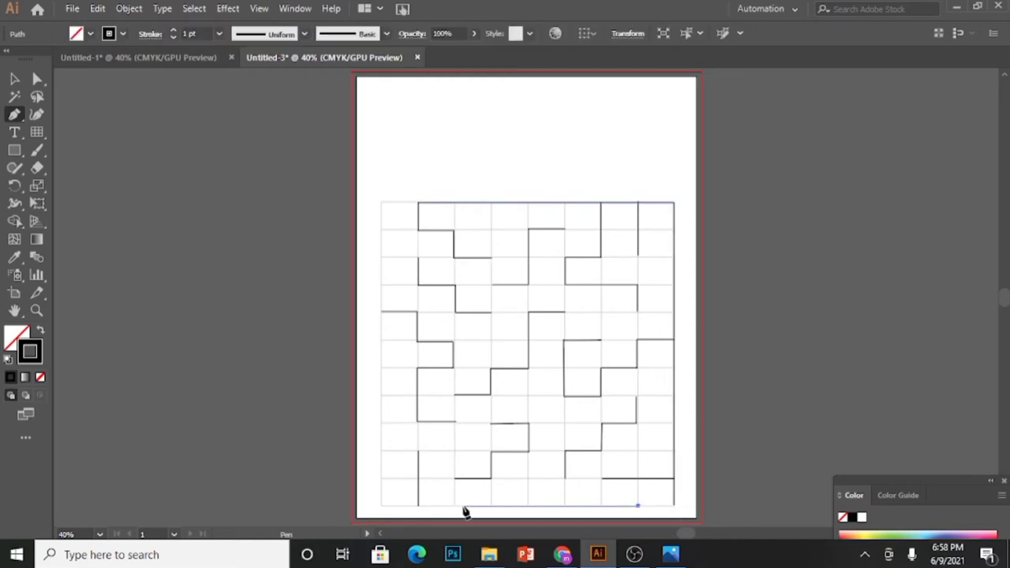
left_click(383, 505)
left_click(382, 203)
key("v")
left_click(379, 317)
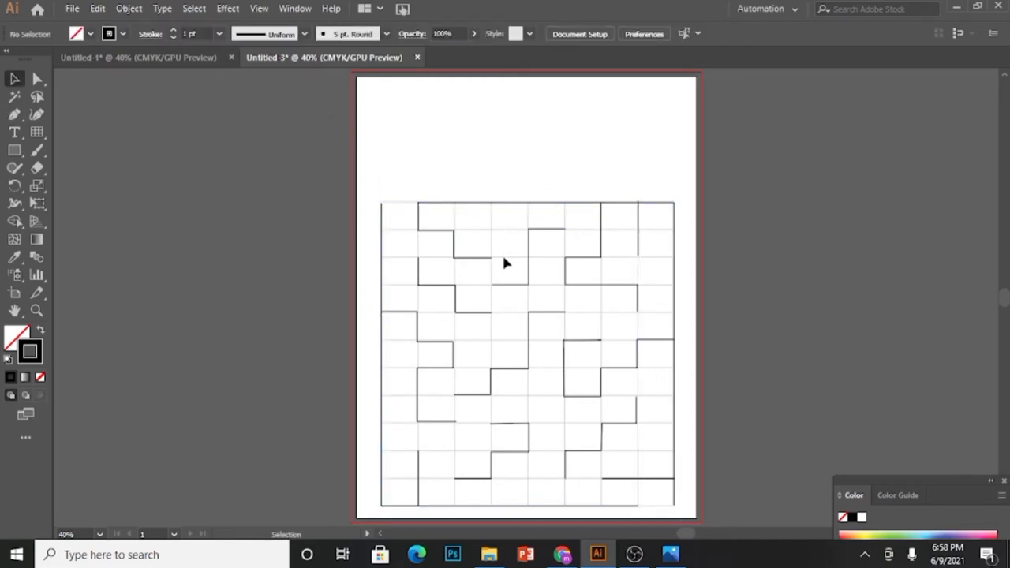
Type a 'Start' label above the maze and set it to 15 pt.
key("t")
left_click(474, 182)
key("BackSpace")
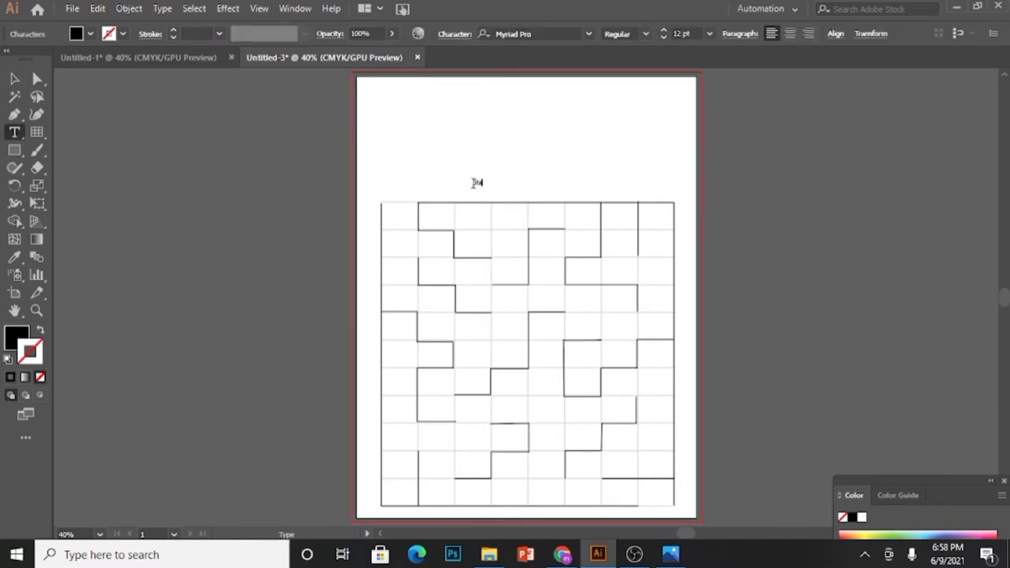
type("Start")
key("Escape")
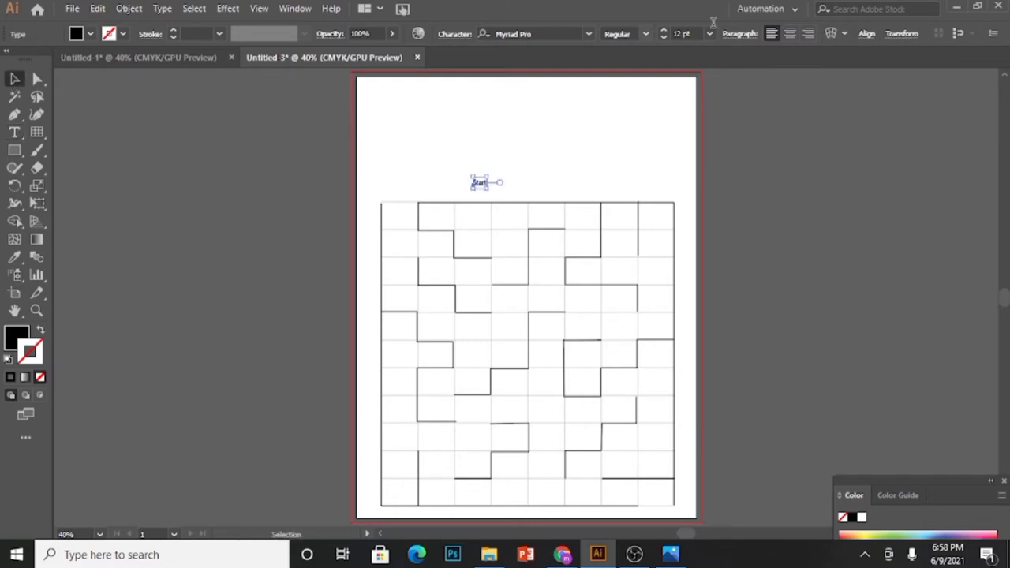
left_click(664, 30)
left_click(664, 30)
left_click(664, 30)
Position 'Start' at the top-left entrance and retype the bottom-right copy as 'End'.
left_click_drag(480, 184, 654, 505)
key("t")
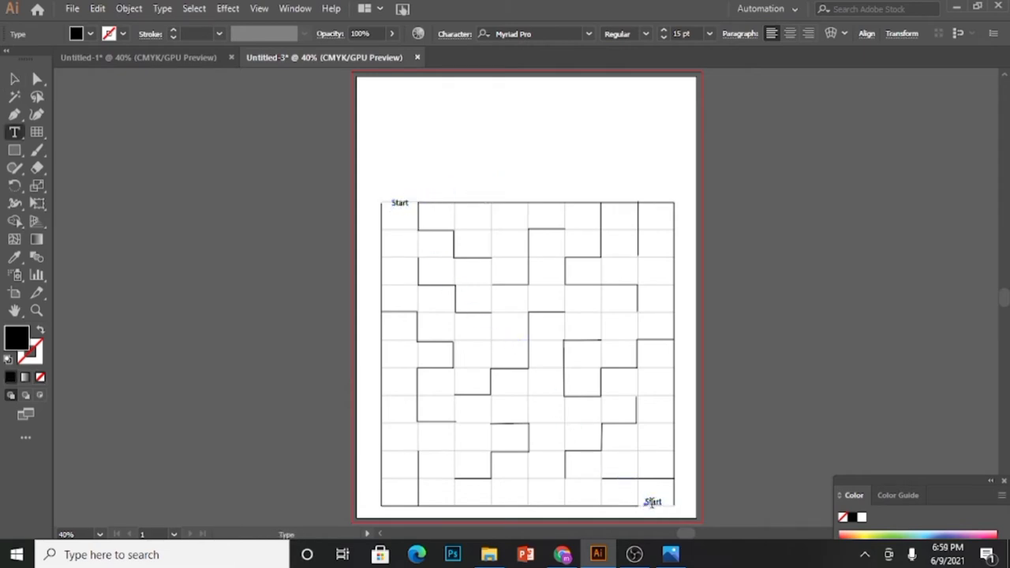
left_click(662, 498)
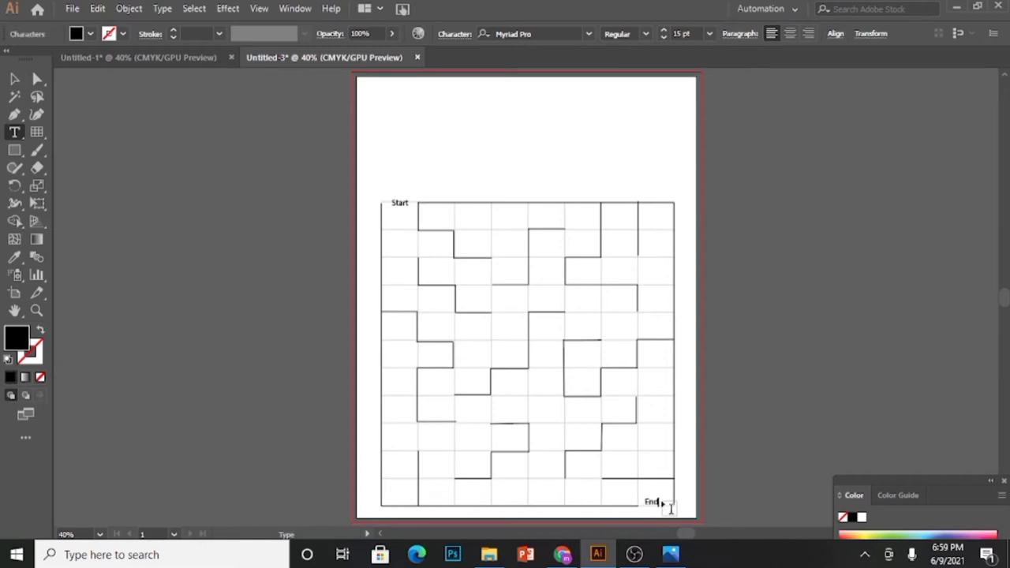
left_click(13, 77)
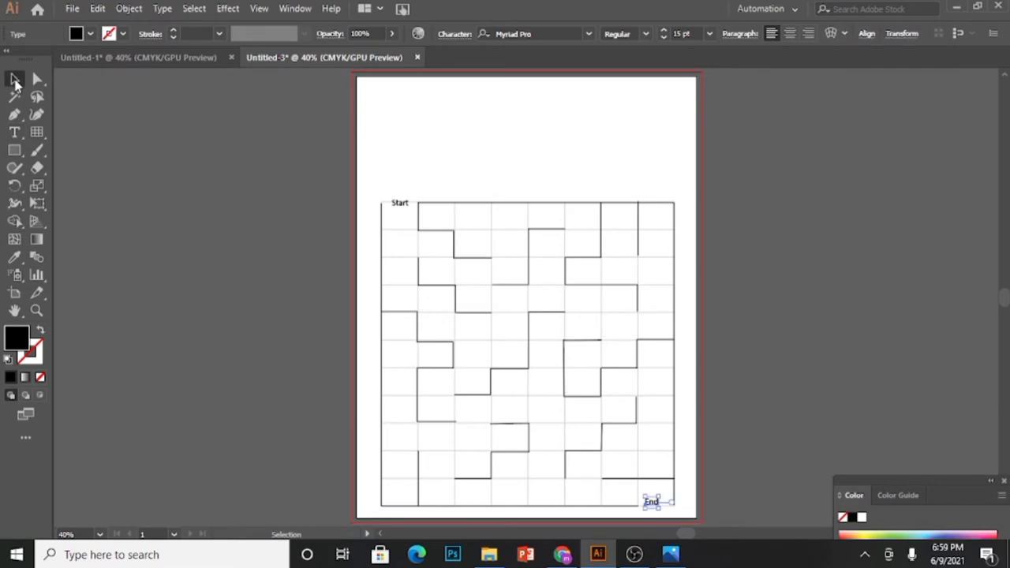
Unlock all objects and move the whole maze with its labels about 50 px up.
left_click(129, 8)
left_click(205, 113)
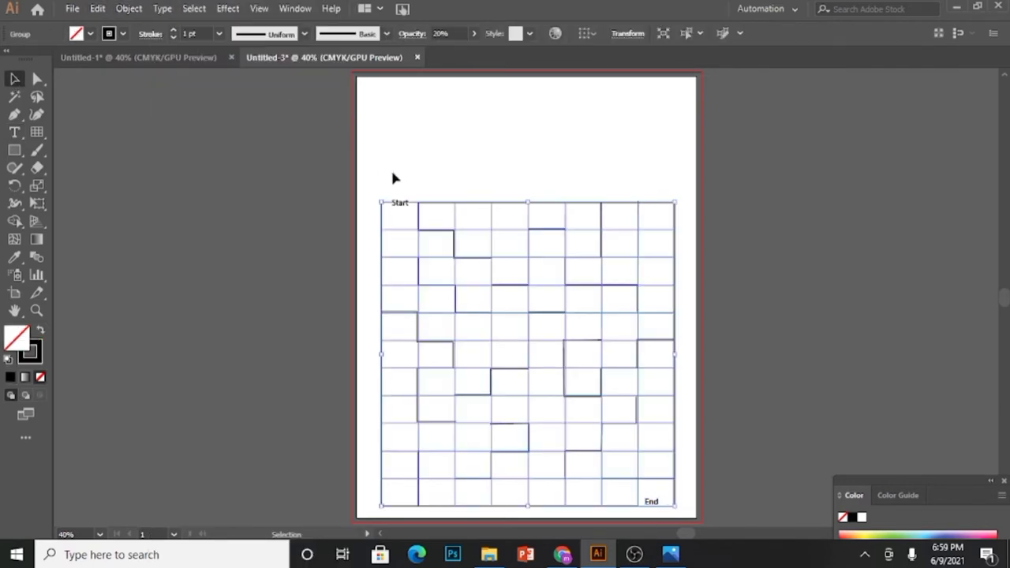
left_click_drag(374, 170, 677, 512)
left_click_drag(604, 429, 605, 390)
left_click(290, 391)
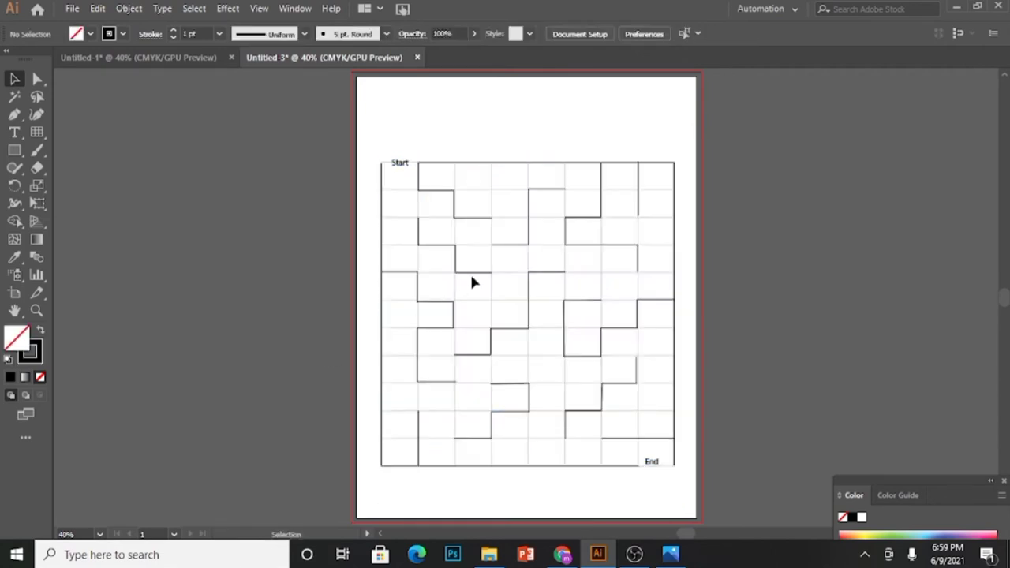
Switch to the Pen tool and set the stroke colour to red for the solution line.
key("p")
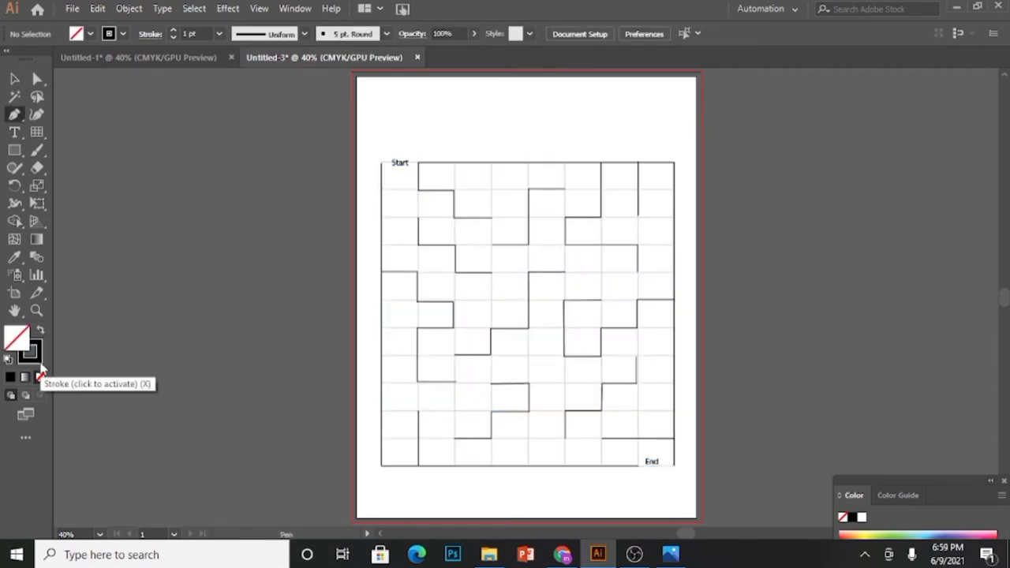
double_click(32, 353)
left_click(233, 153)
key("Return")
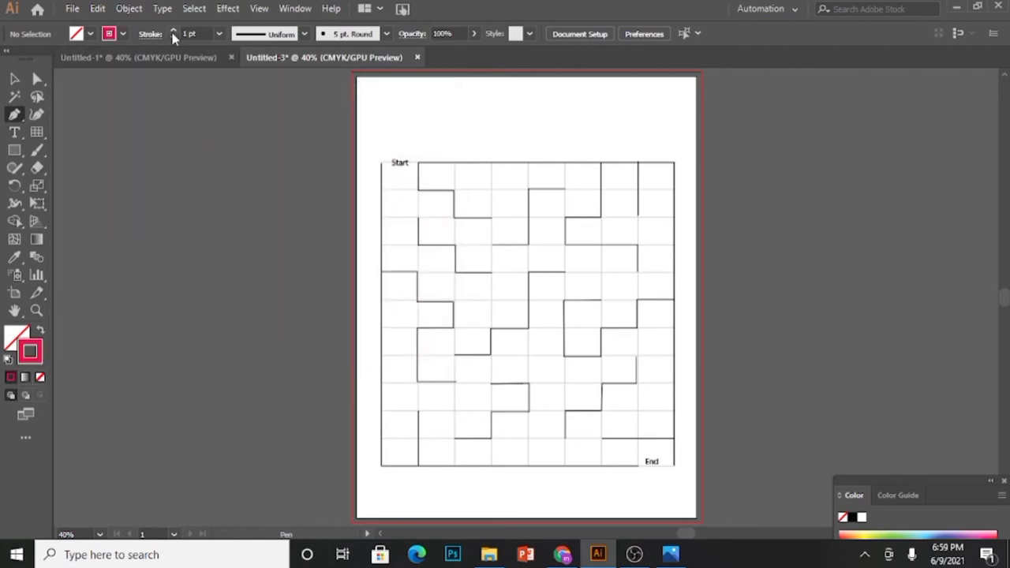
Start the red solution line at Start and carry it across the upper corridors.
left_click(397, 168)
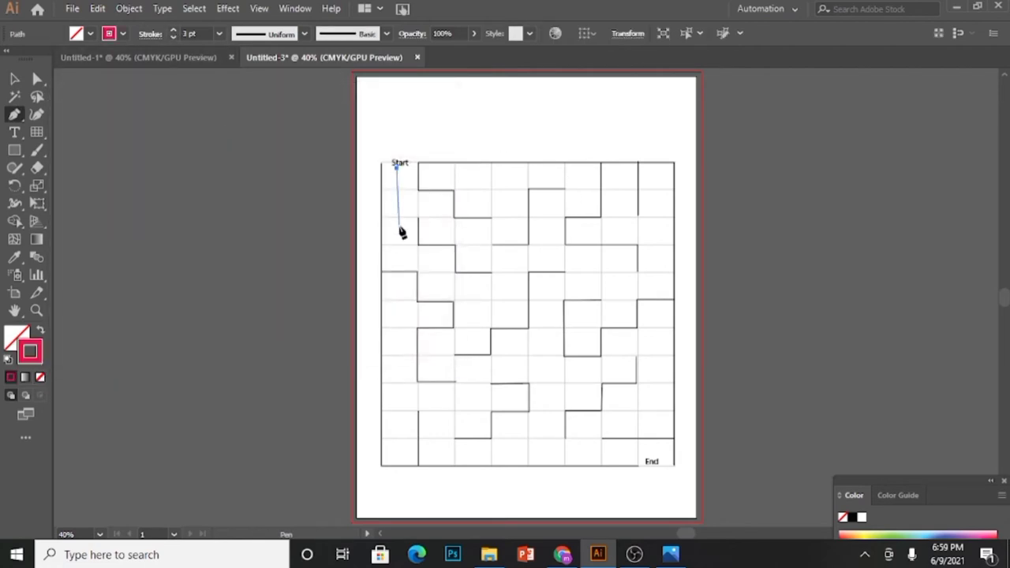
left_click(403, 266)
key("ctrl+z")
left_click(398, 204)
left_click(439, 205)
left_click(439, 236)
left_click(482, 236)
left_click(481, 261)
left_click(591, 262)
left_click(590, 293)
Route the red line down through the middle, along the bottom row, then back up right.
left_click(545, 293)
left_click(545, 371)
left_click(469, 372)
left_click(469, 425)
left_click(437, 432)
left_click(440, 453)
left_click(551, 452)
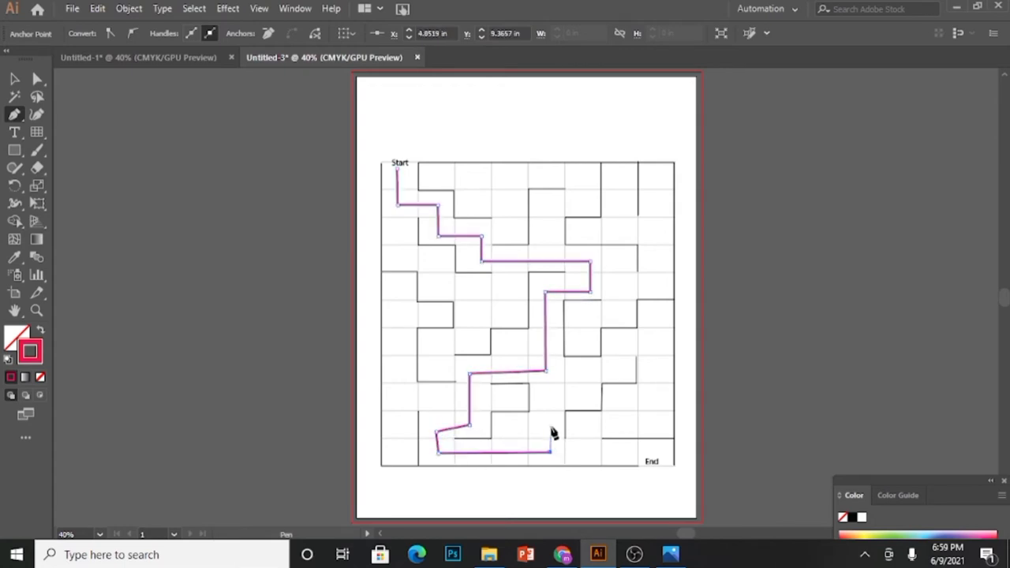
left_click(551, 399)
left_click(592, 399)
Wind the red line up and down the right side, finish it beside End, and deselect it.
left_click(591, 368)
left_click(627, 368)
left_click(628, 342)
left_click(661, 343)
left_click(661, 429)
left_click(583, 435)
left_click(583, 454)
left_click(655, 452)
key("v")
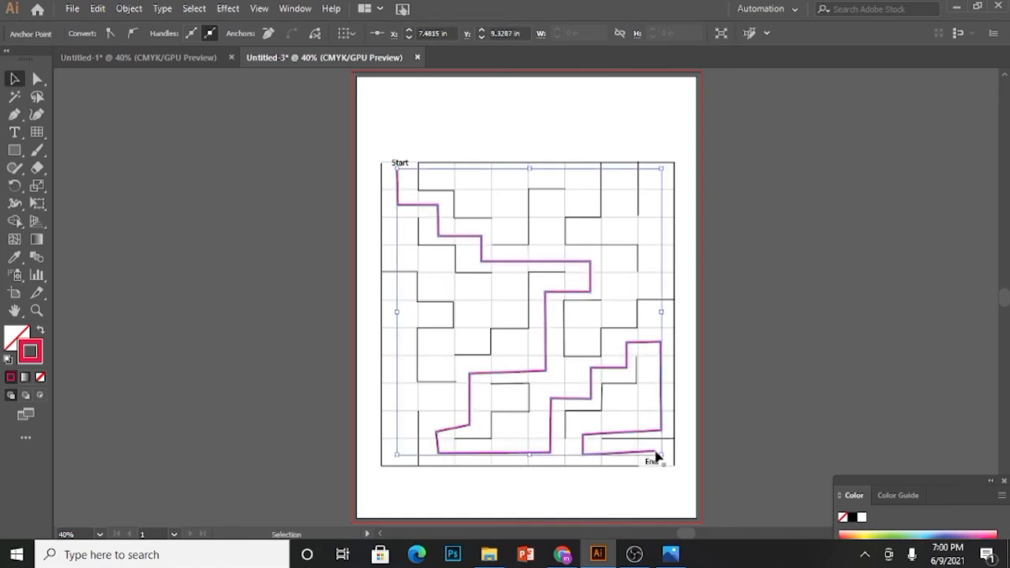
left_click(426, 448)
Extend the upper maze walls, joining one to a neighbouring wall and lengthening the right-side wall.
key("p")
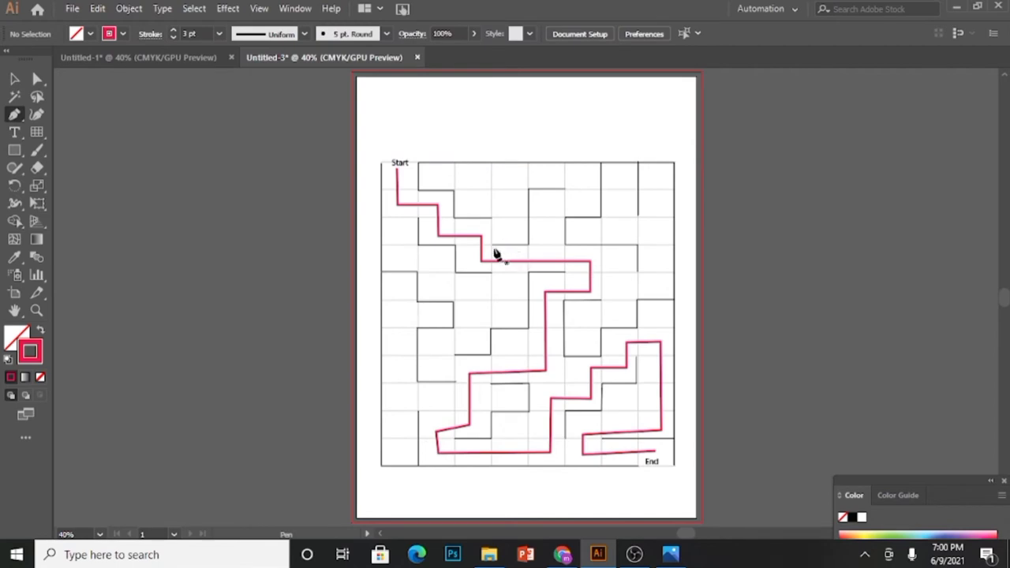
left_click(491, 246)
left_click(491, 218)
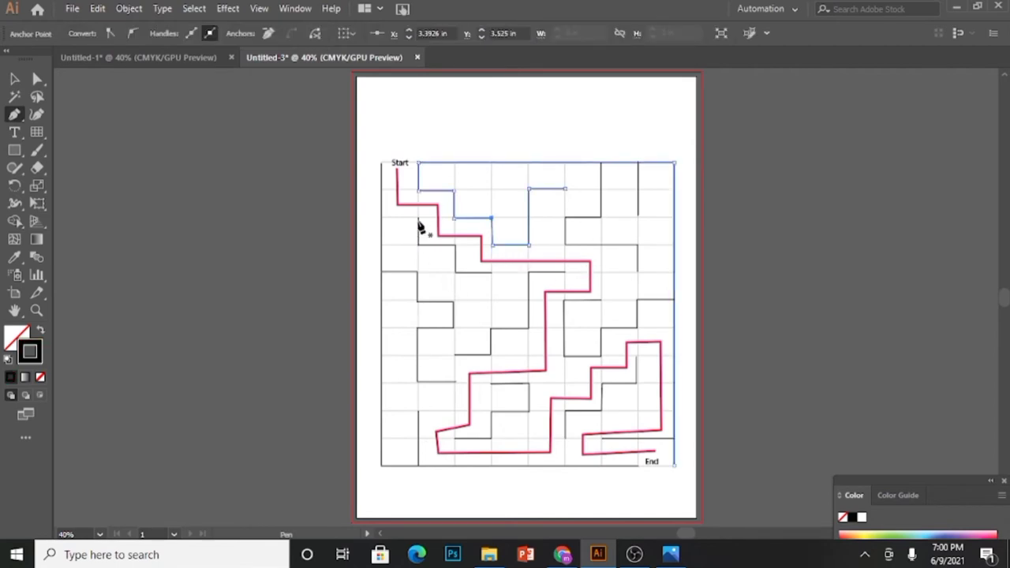
left_click(420, 262, "ctrl")
left_click(419, 271)
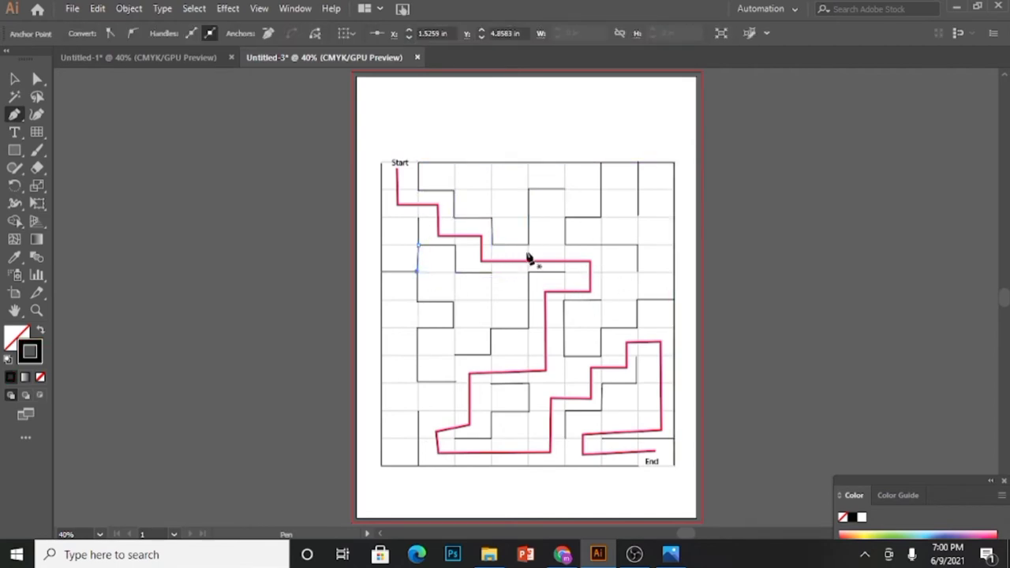
left_click(603, 284, "ctrl")
left_click(602, 247)
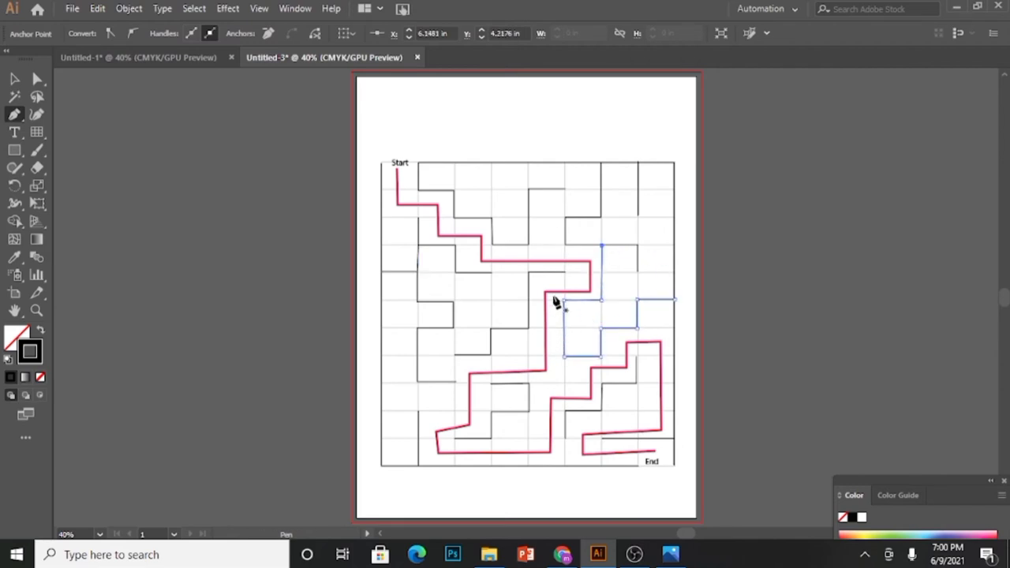
Extend the lower walls up and down cell by cell to the maze bottom, closing gaps.
left_click(455, 355)
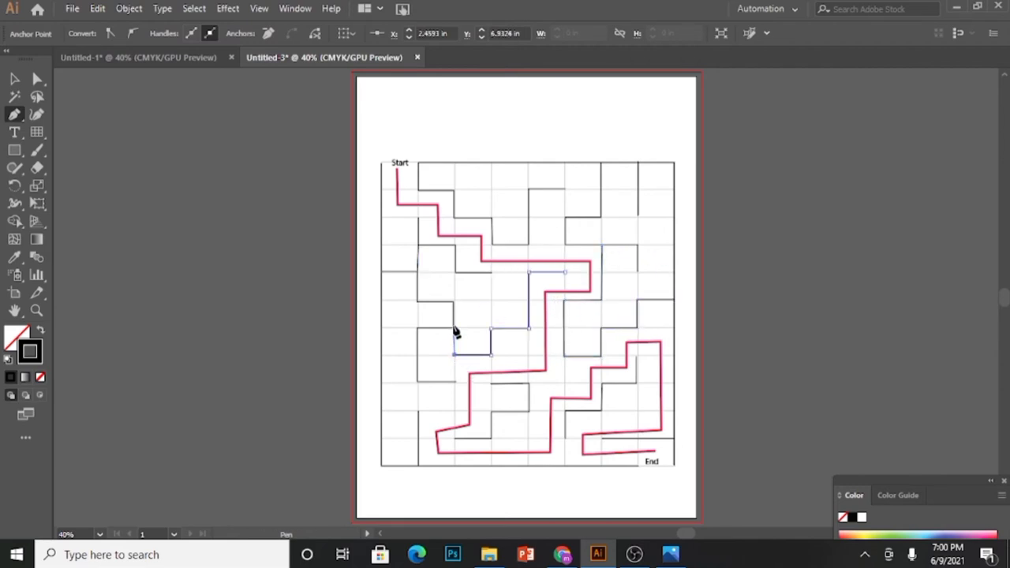
left_click(454, 326)
left_click(563, 386, "ctrl")
left_click(564, 357)
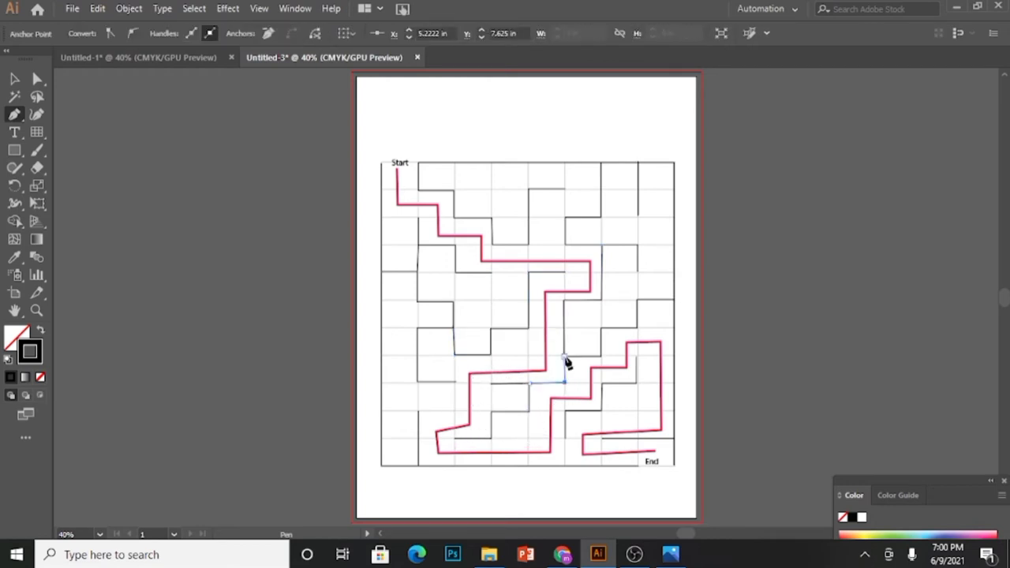
left_click(529, 411)
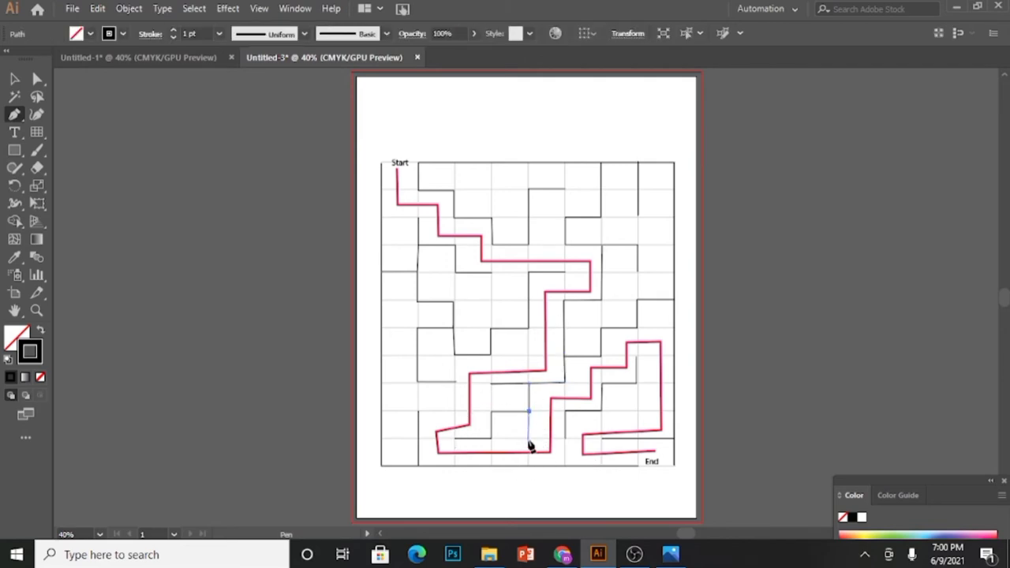
left_click(529, 440)
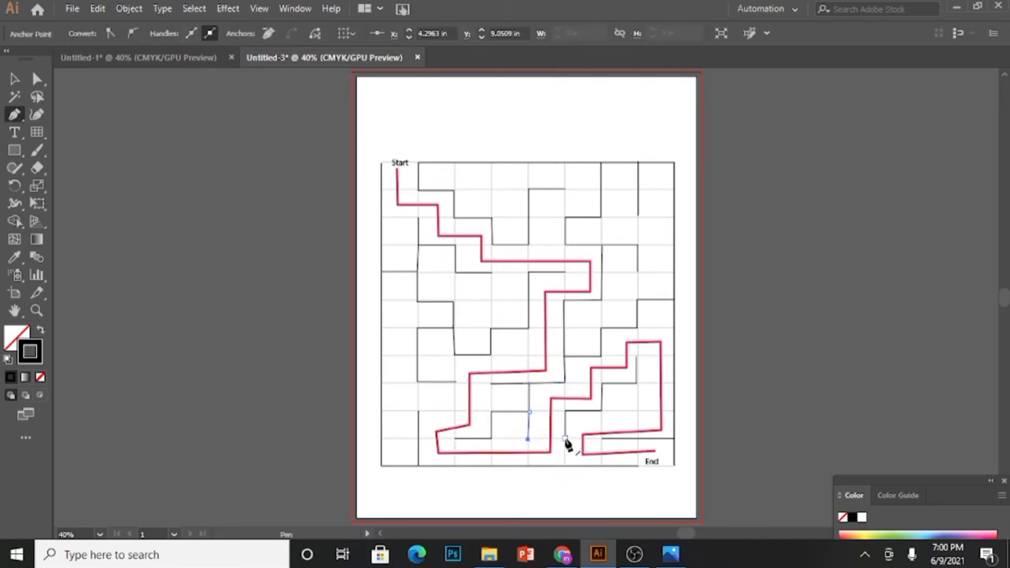
left_click(565, 439)
left_click(565, 466)
Draw a one-cell wall at the lower right and a stepped wall down to the bottom-left edge.
left_click(608, 414, "ctrl")
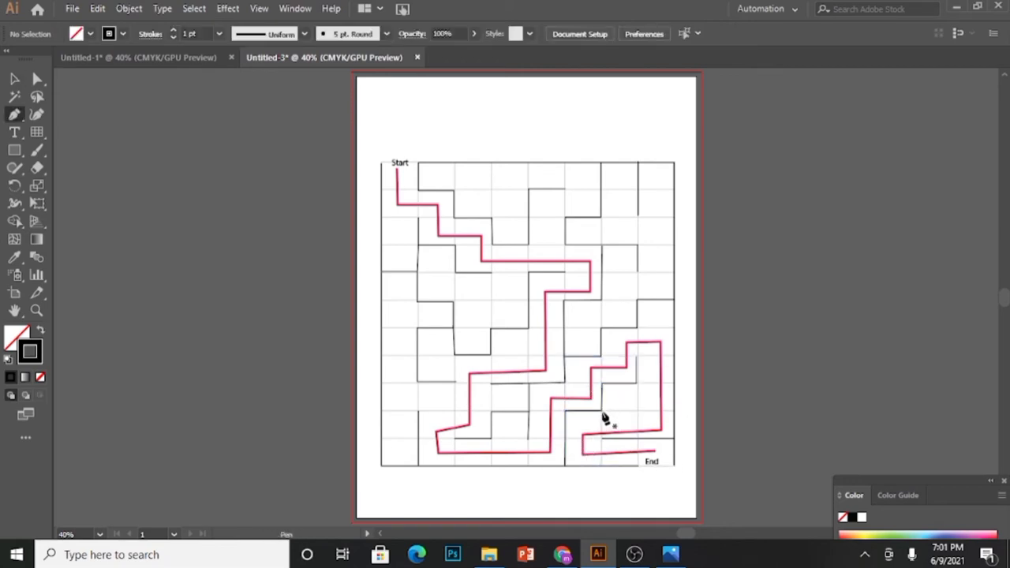
left_click(602, 412)
left_click(638, 411)
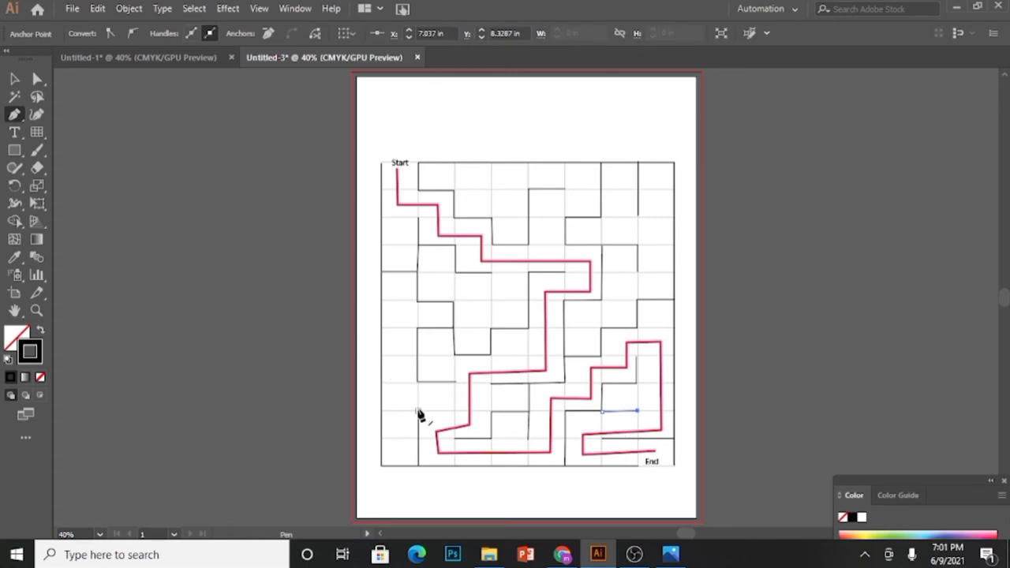
left_click(381, 410)
left_click(418, 411)
left_click(419, 466)
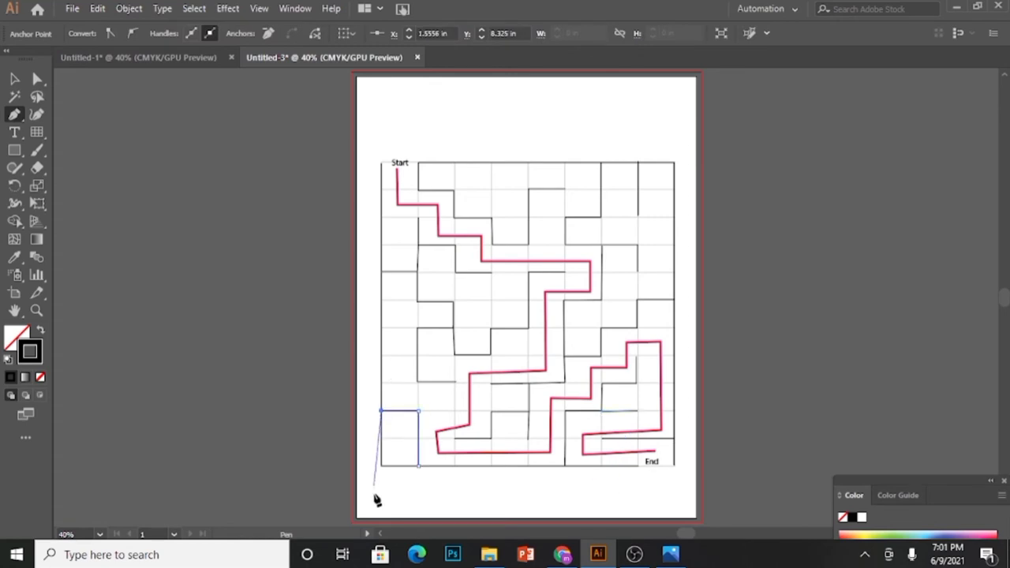
Add wall pieces near the middle, out to the upper-right edge, and up to the top edge.
left_click(490, 300)
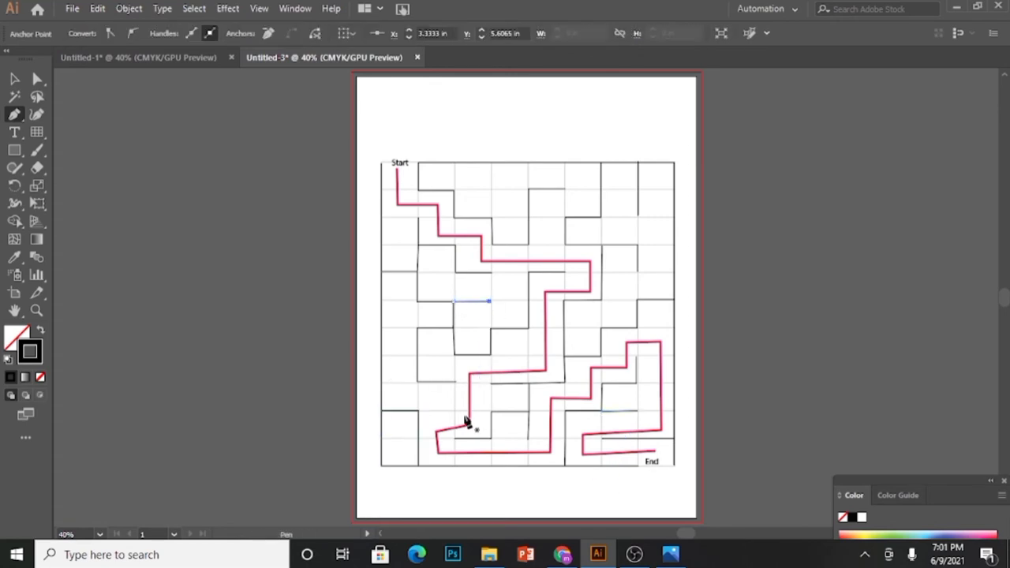
left_click(639, 215)
left_click(675, 216)
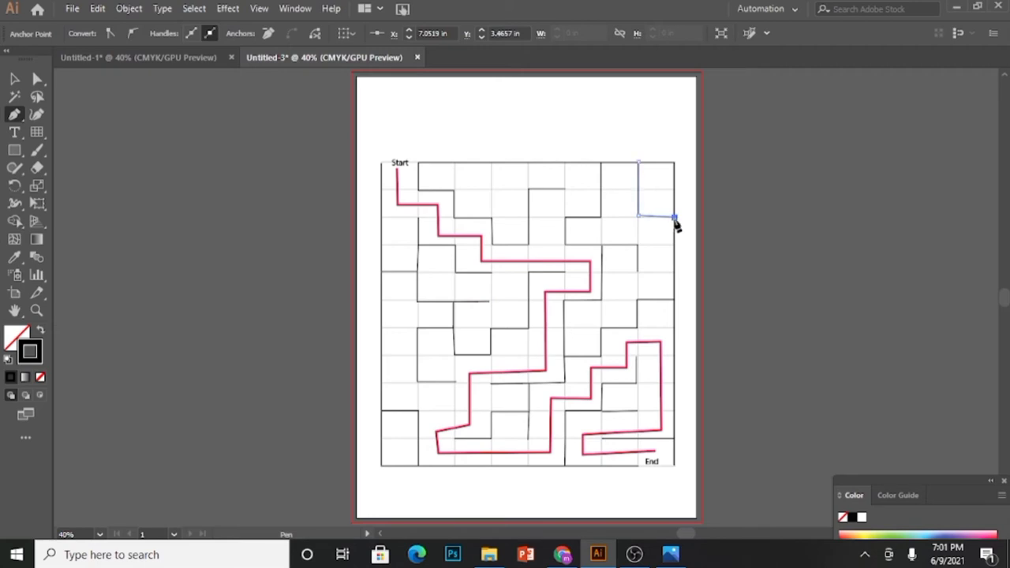
left_click(491, 217)
left_click(491, 163)
Unlock all objects, then move the faint grid off-page right and the red path off-page left.
key("v")
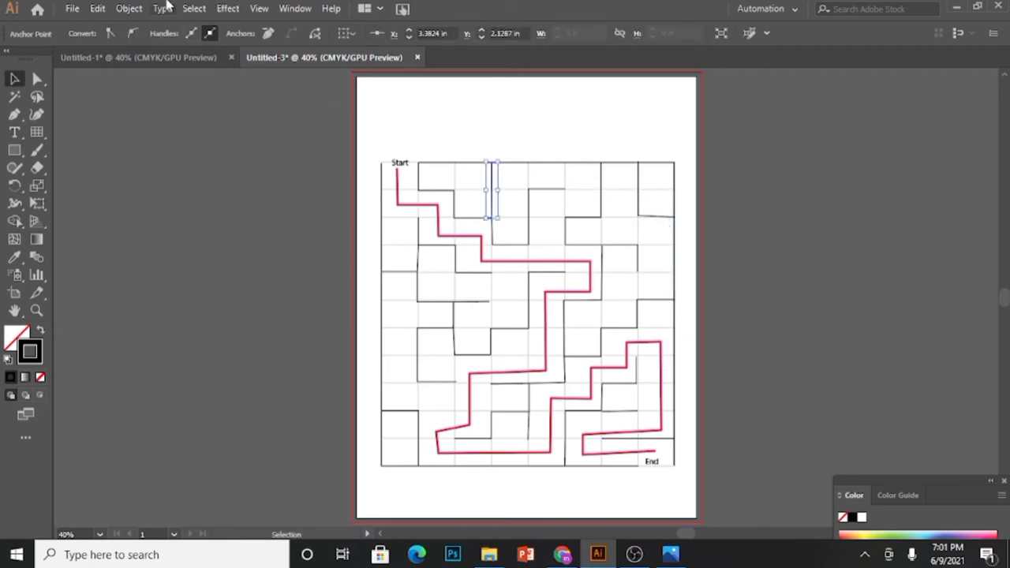
left_click(131, 9)
left_click(213, 107)
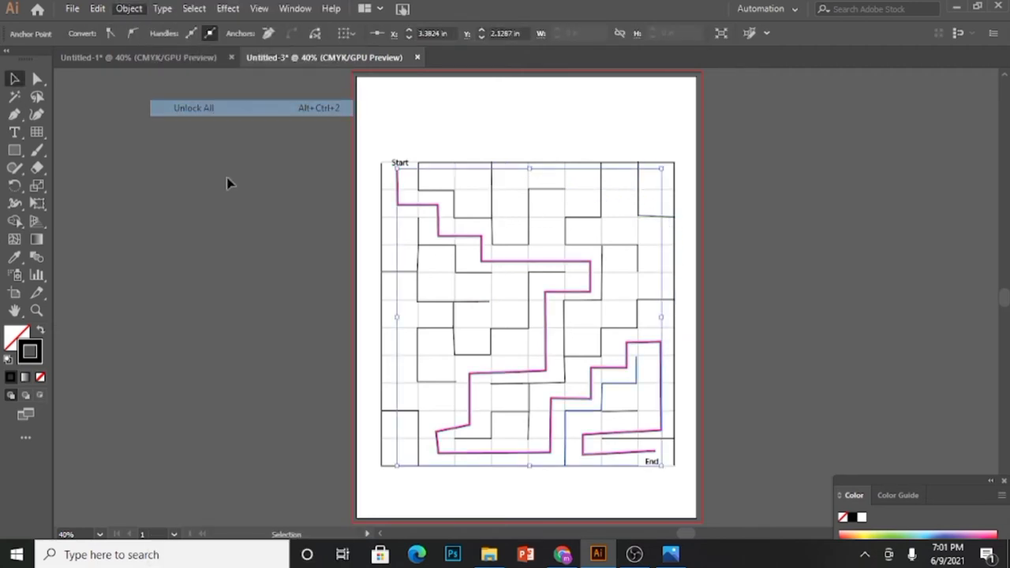
left_click(253, 270)
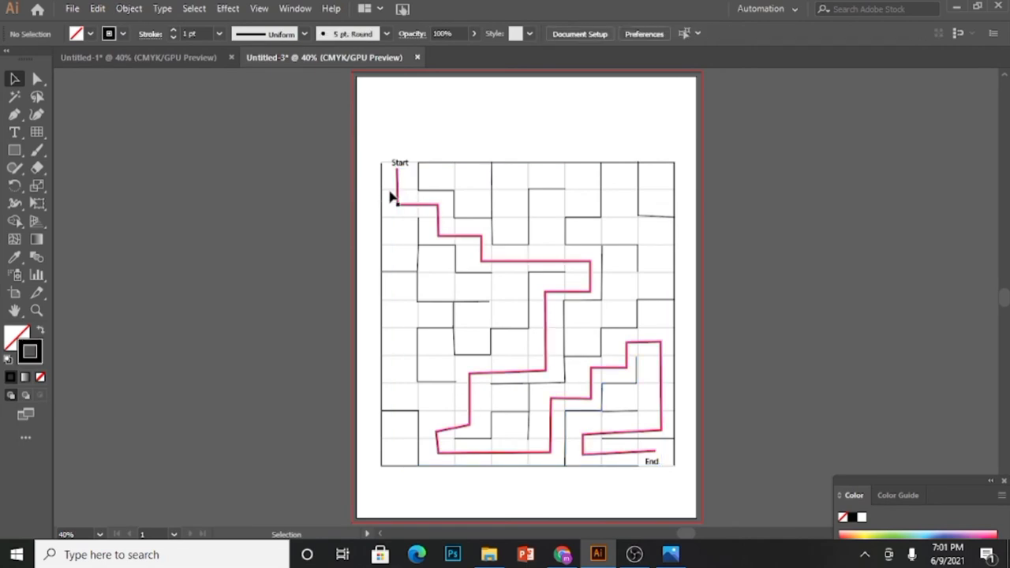
left_click_drag(392, 197, 846, 221)
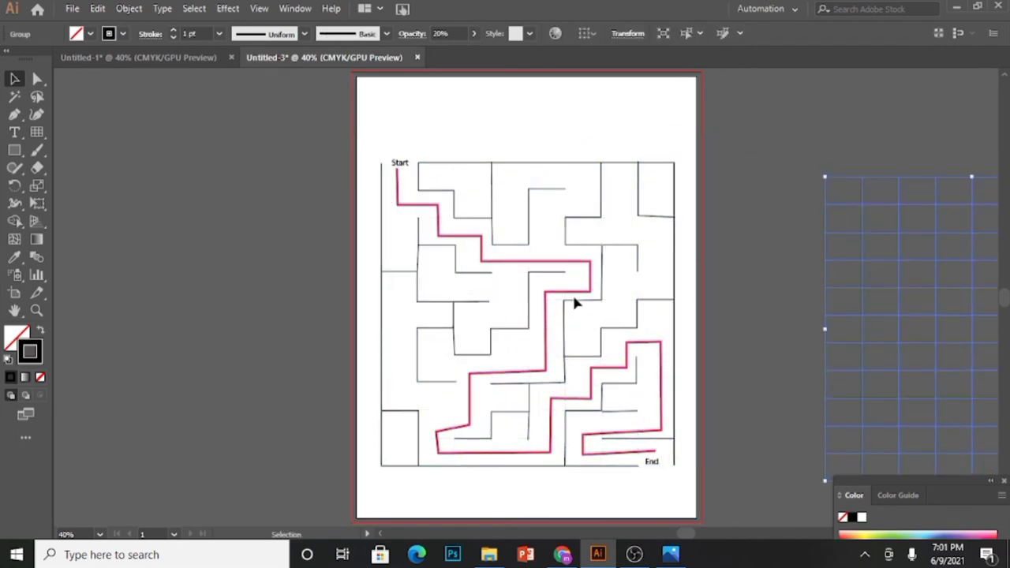
mouse_move(588, 299)
left_mouse_down()
mouse_move(401, 296)
mouse_move(217, 325)
left_mouse_up()
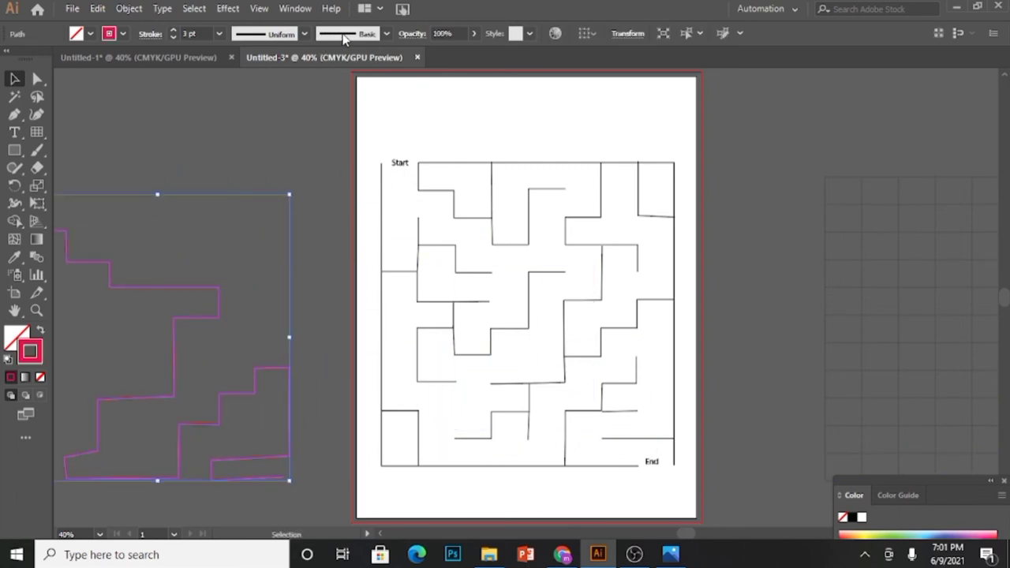
Copy the girl and mosque artwork from Untitled-1 and paste it into the maze document.
left_click(170, 57)
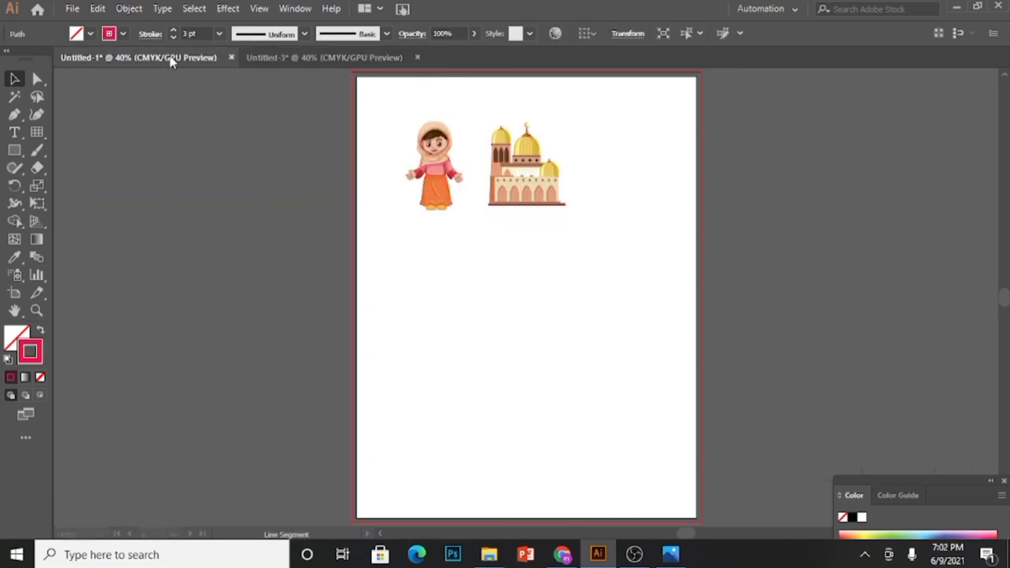
left_click(437, 184)
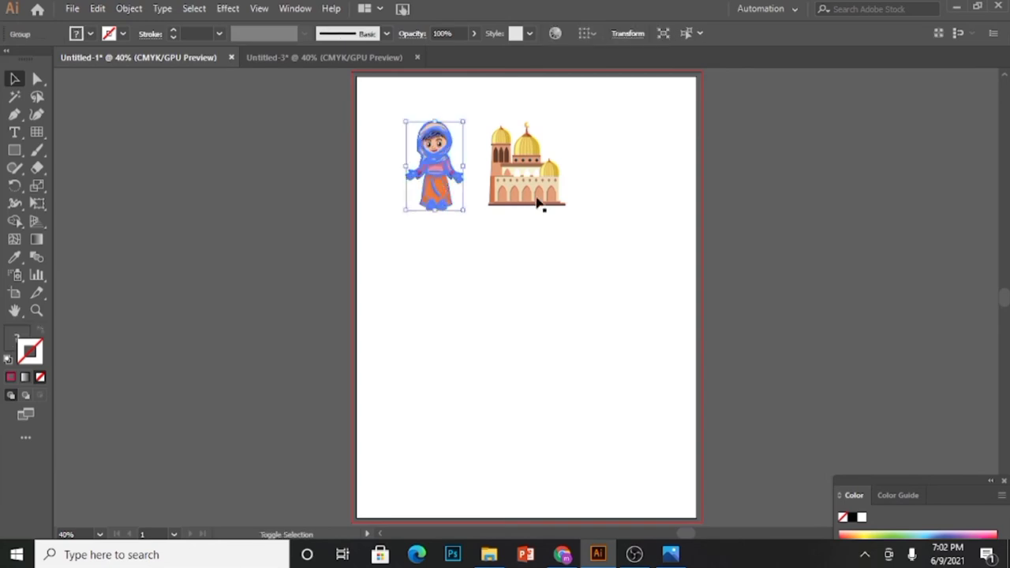
left_click(550, 206, "shift")
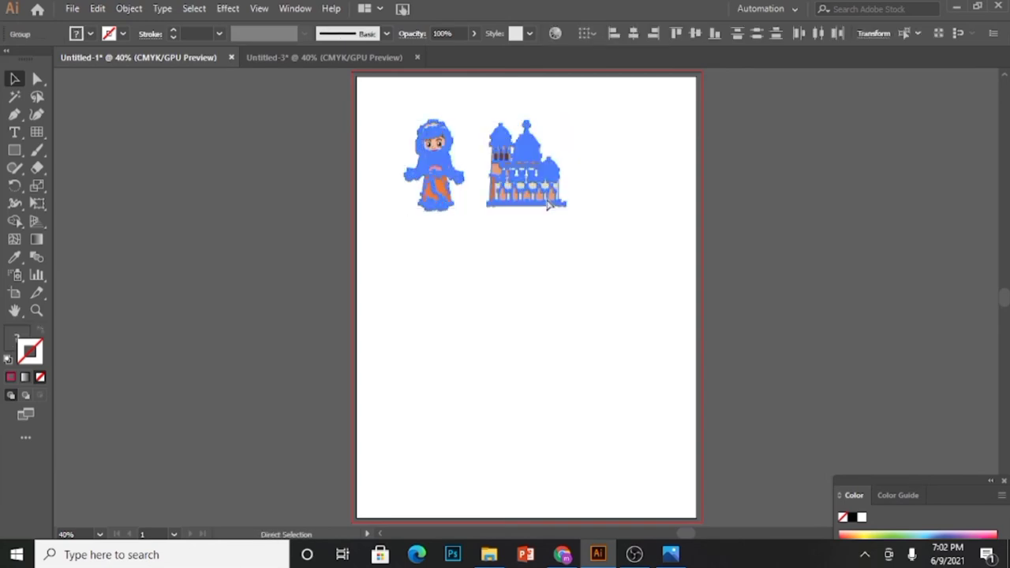
left_click(262, 57)
key("a")
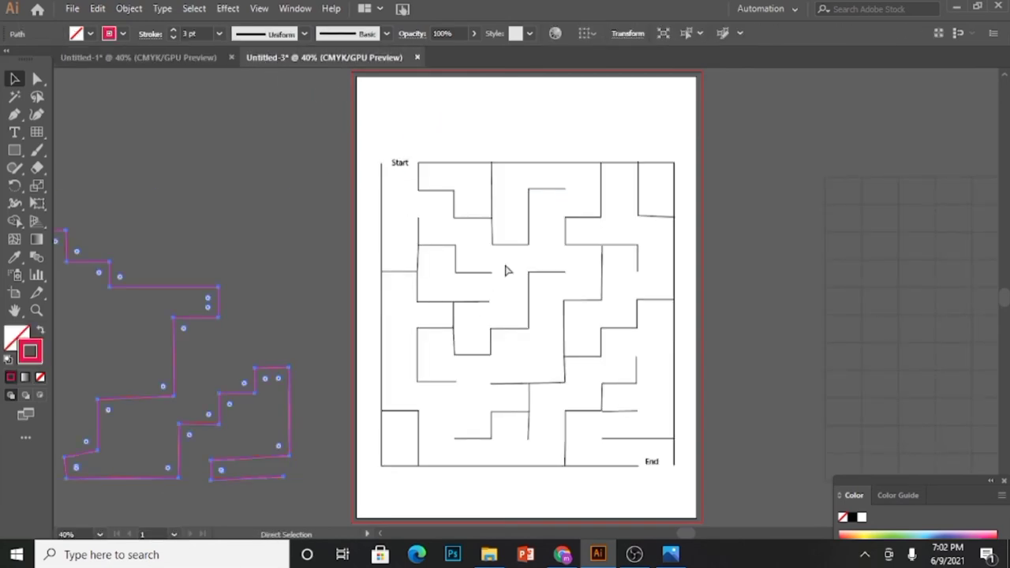
key("v")
key("ctrl+v")
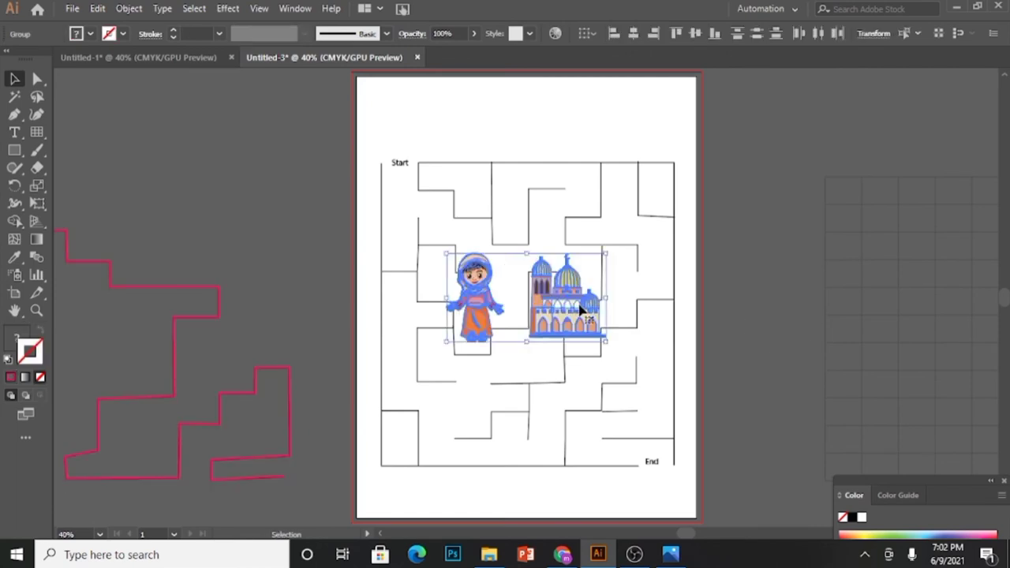
Shrink the artwork, place the girl at Start and the mosque at End, and duplicate the Start label.
left_click_drag(606, 252, 521, 301)
left_click(305, 258)
left_click_drag(466, 327, 399, 150)
left_click_drag(506, 326, 660, 491)
left_click_drag(403, 170, 462, 129)
Set the copied label's font to Comic Relief Bold.
left_click(533, 36)
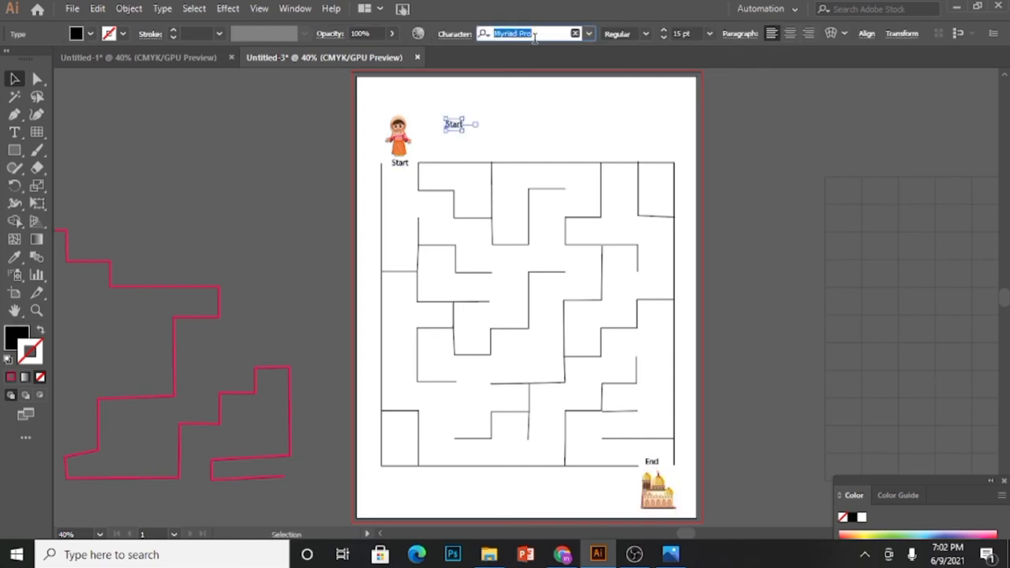
type("comic")
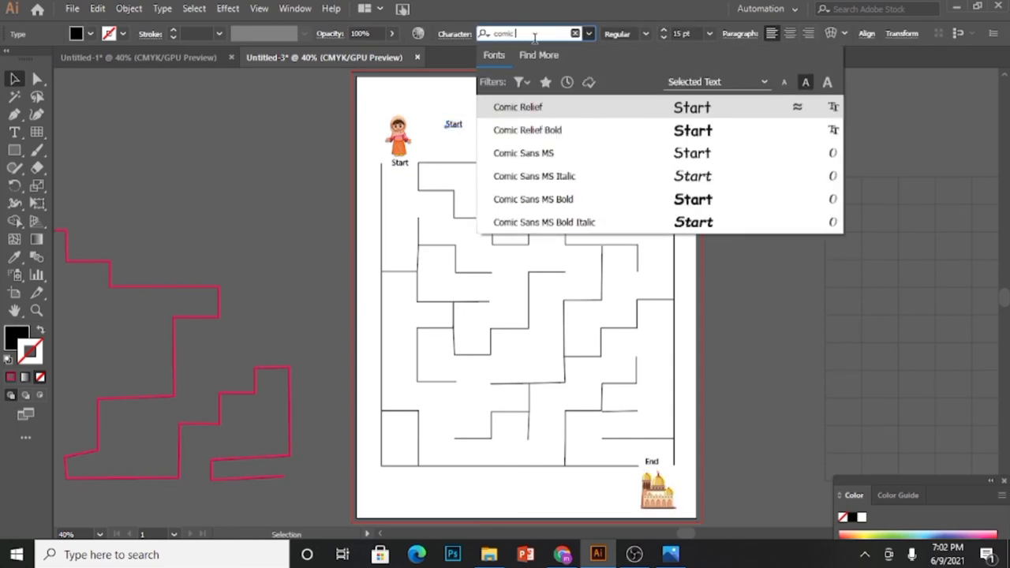
left_click(535, 109)
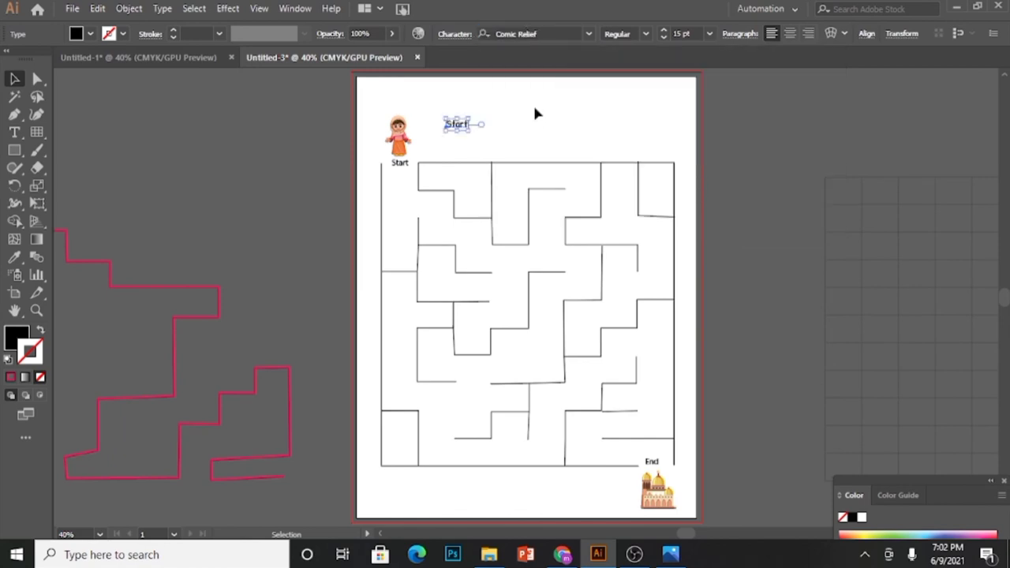
left_click(644, 34)
left_click(638, 67)
Retype the copied label as the title 'Help Fatima get to the mosque.'.
key("t")
left_click(467, 124)
type("s")
key("BackSpace")
type("Help Fatima get to the mosque.")
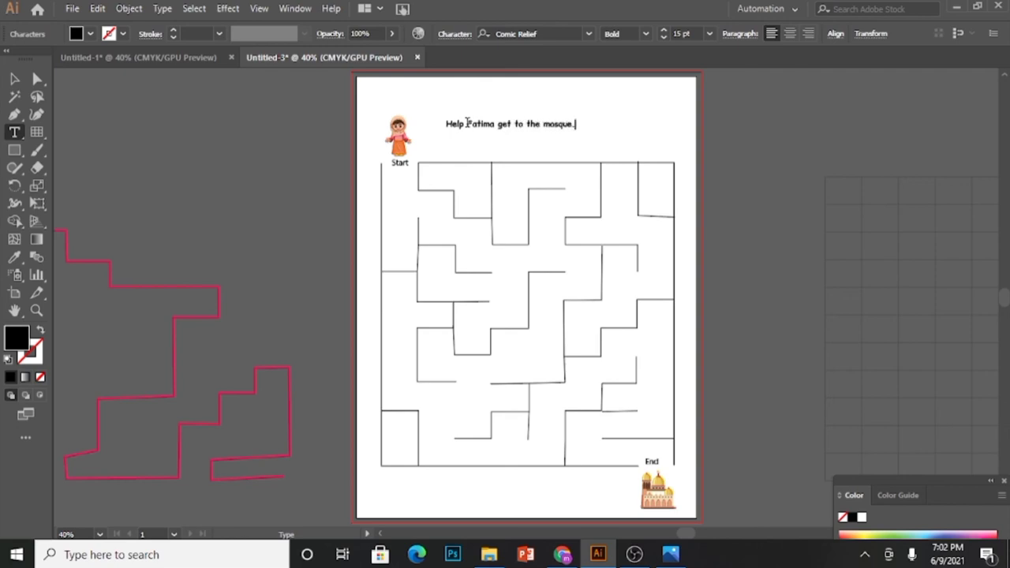
Enlarge the title to 18 pt and move it higher on the page.
left_click(14, 78)
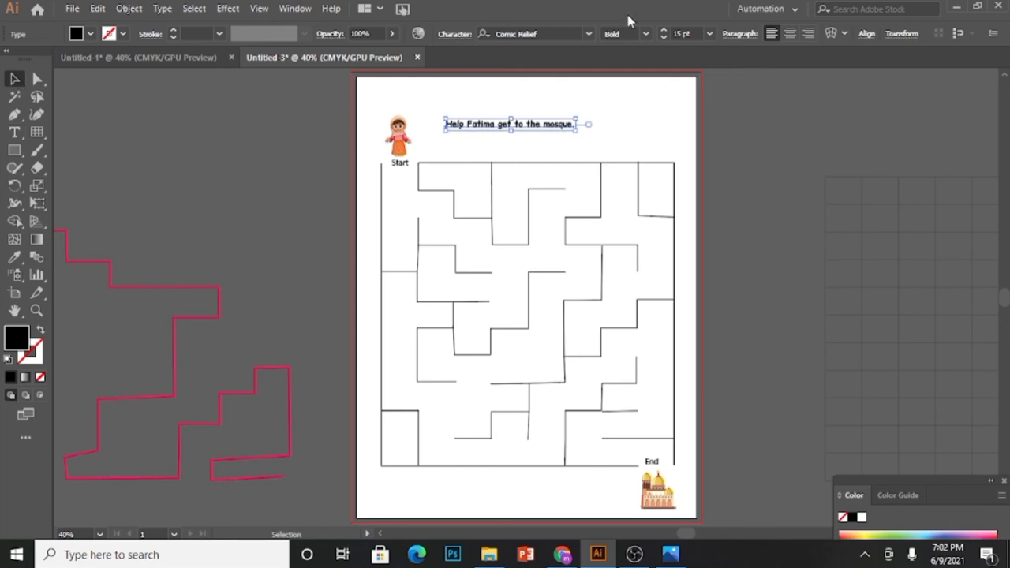
left_click(664, 29)
left_click(664, 29)
left_click(664, 29)
left_click_drag(561, 126, 570, 115)
Select the whole maze with its pictures and labels, then delete the leftover grid beside the artboard.
left_click(555, 156)
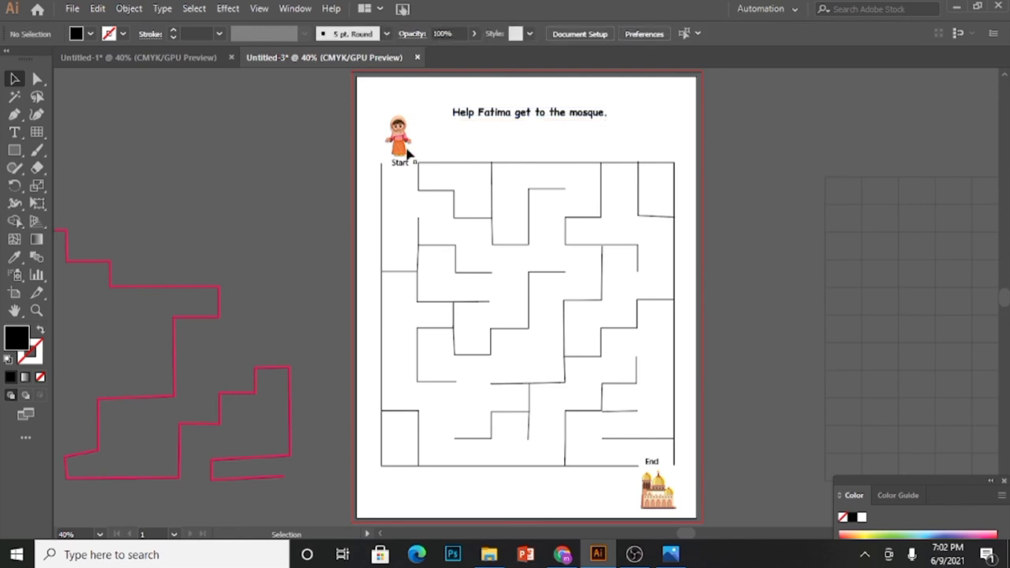
left_click_drag(371, 125, 670, 498)
left_click(752, 433)
left_click(850, 265)
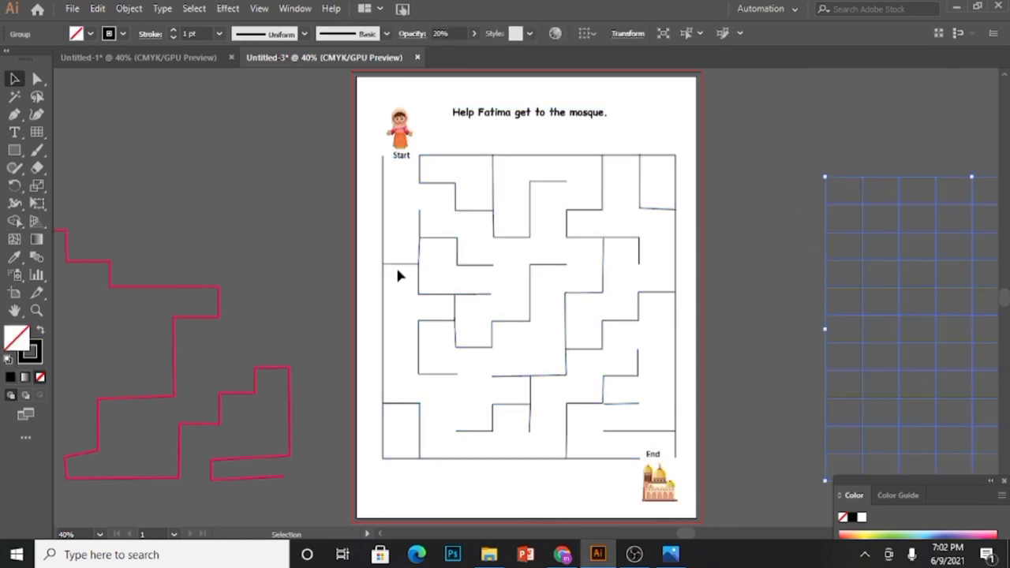
key("Delete")
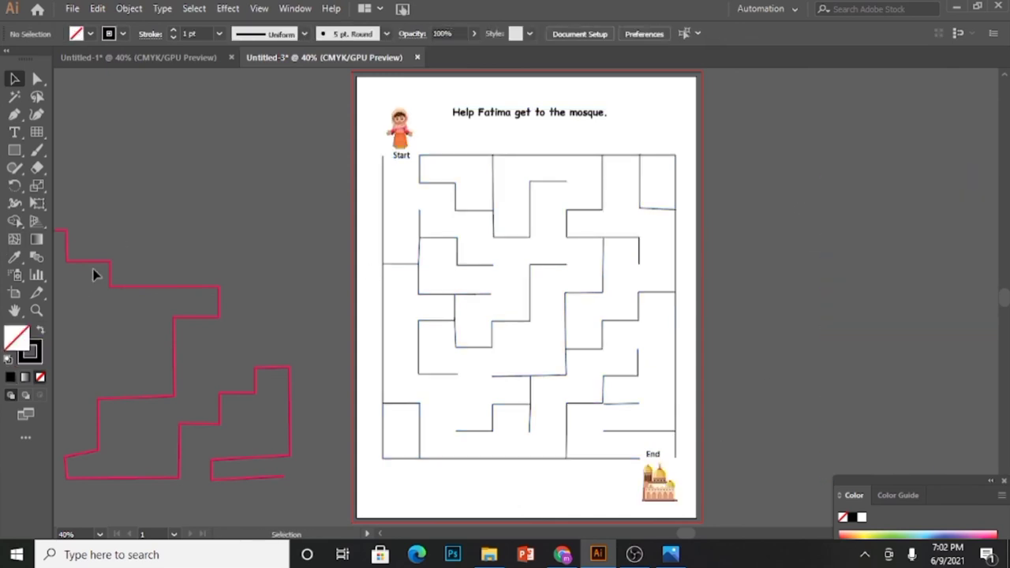
Delete the red solution path beside the page and switch to the Polar Grid Tool.
left_click_drag(95, 271, 119, 318)
key("Delete")
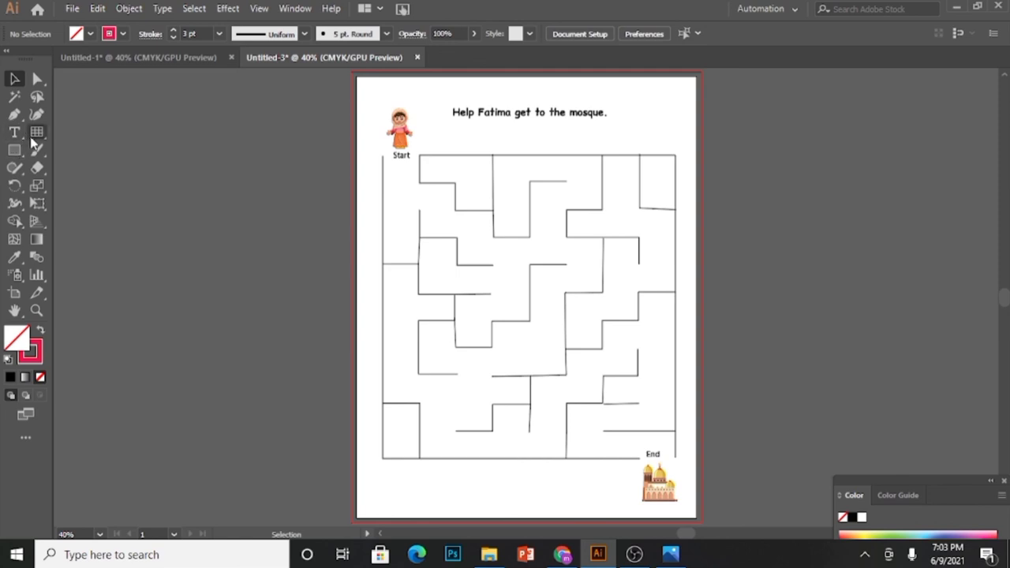
left_click(45, 140)
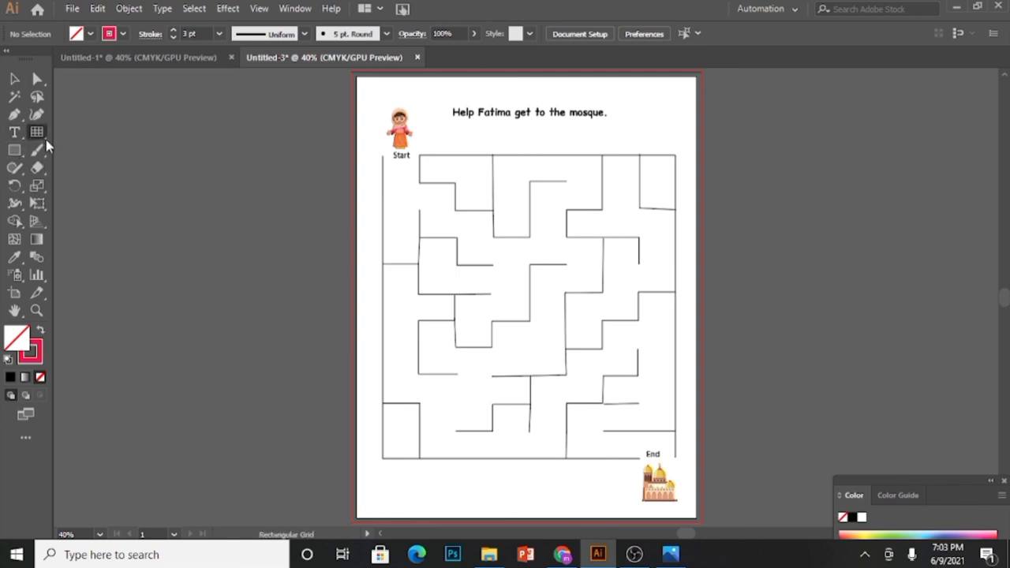
left_click(46, 140)
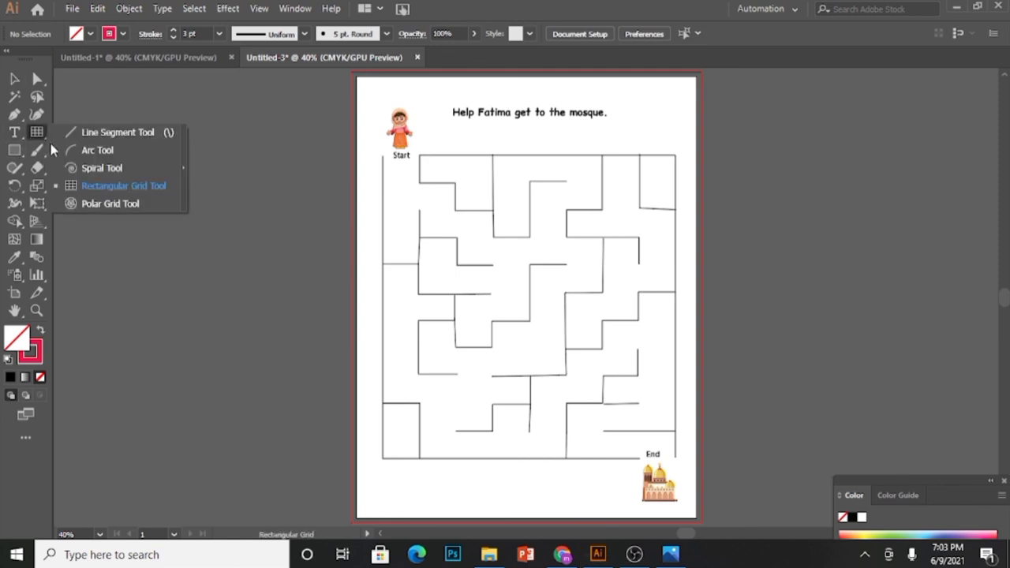
left_click(91, 209)
Draw a red polar grid to the right of the artboard and nudge it up slightly.
left_click_drag(759, 159, 999, 518)
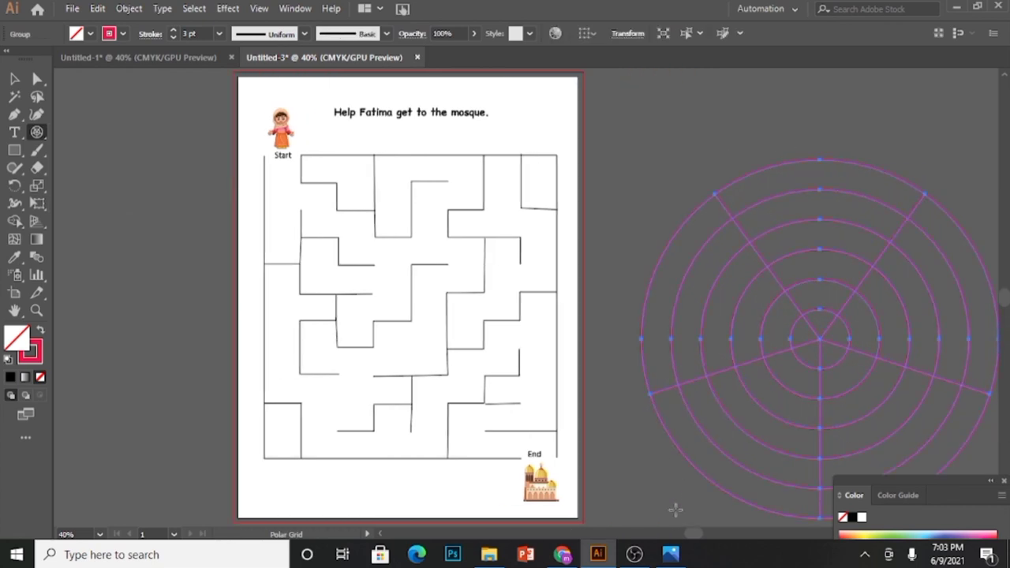
left_click_drag(695, 535, 705, 539)
key("v")
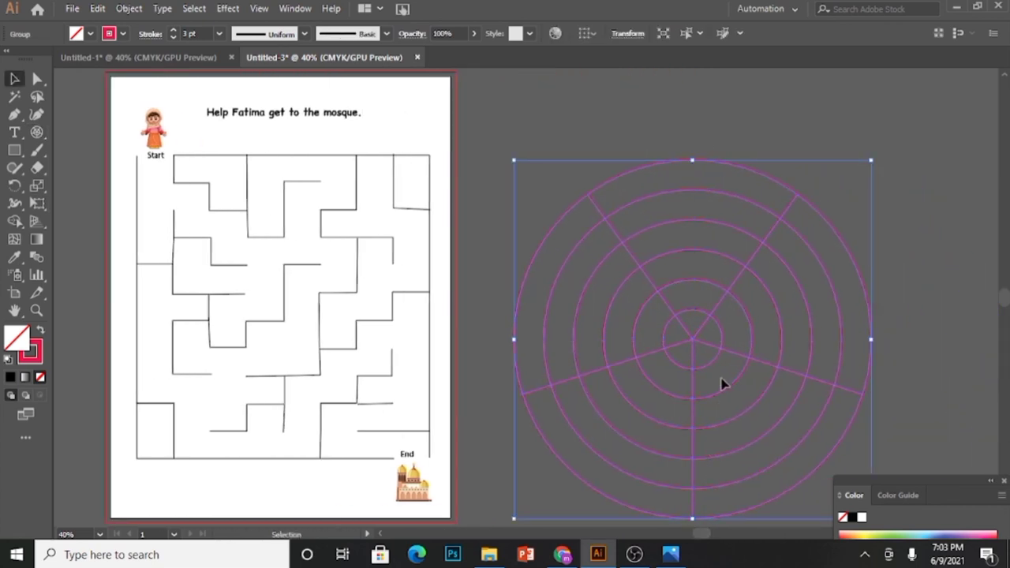
left_click_drag(690, 340, 692, 322)
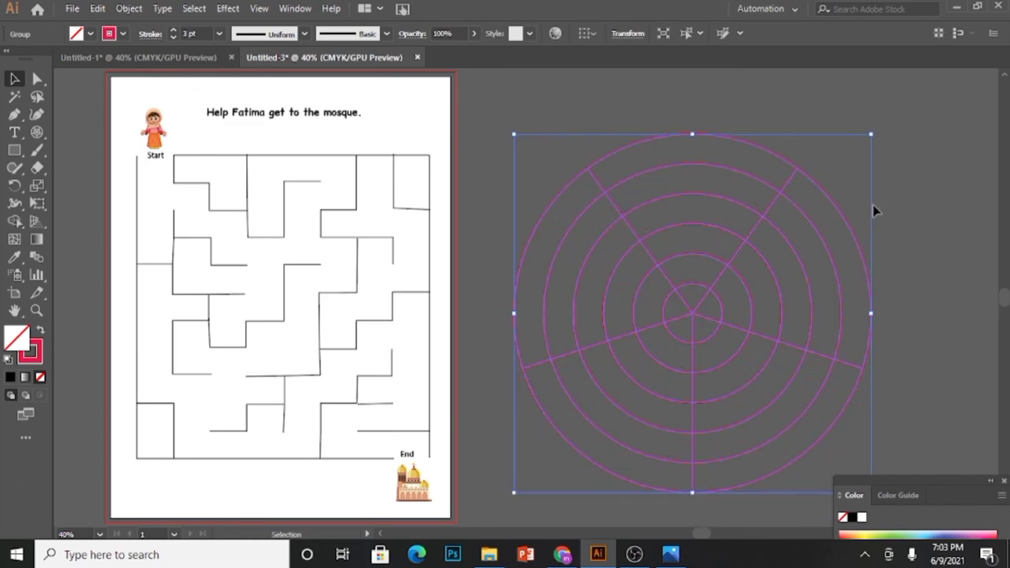
left_click(928, 293)
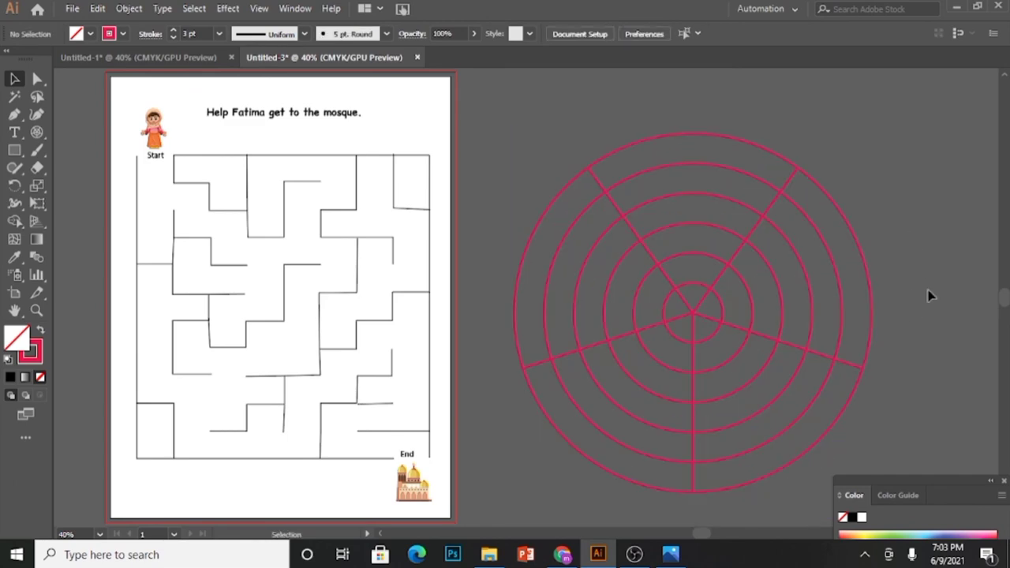
scroll(679, 305, "left", 4)
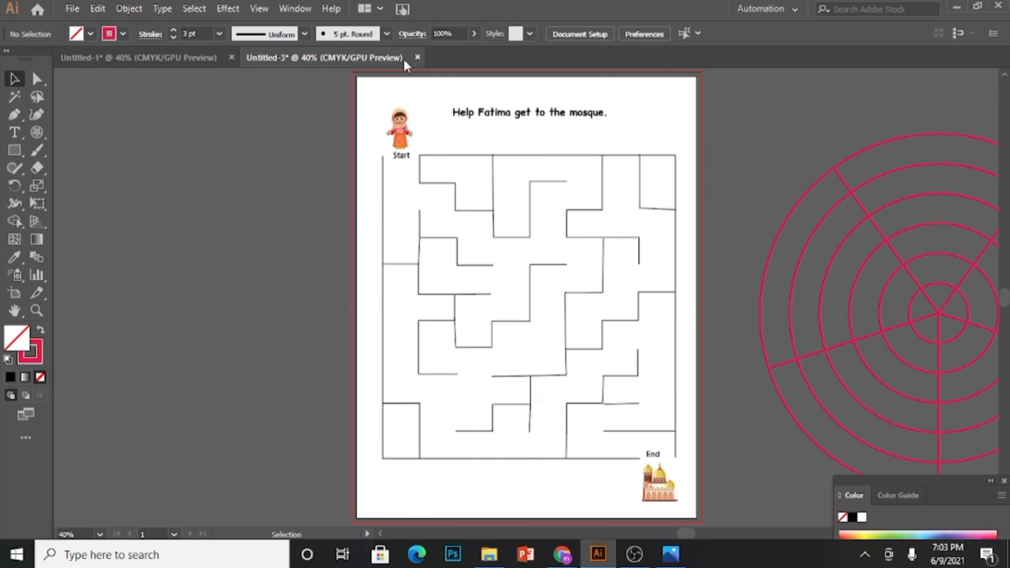
Save the worksheet as the Adobe Illustrator file 'maze making.ai', accepting the default Illustrator Options.
left_click(72, 9)
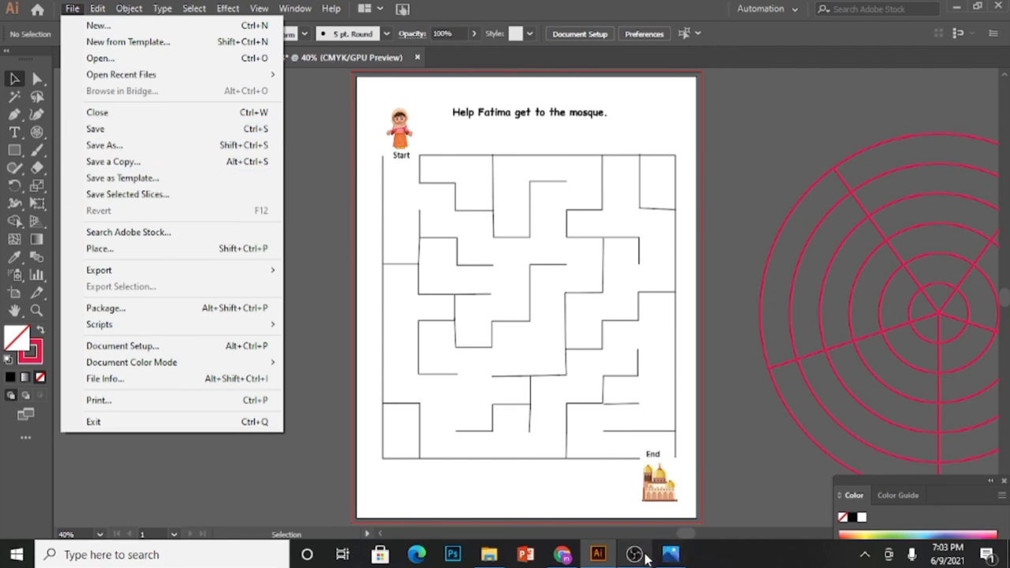
left_click(201, 131)
type("max")
key("BackSpace")
type("ze making")
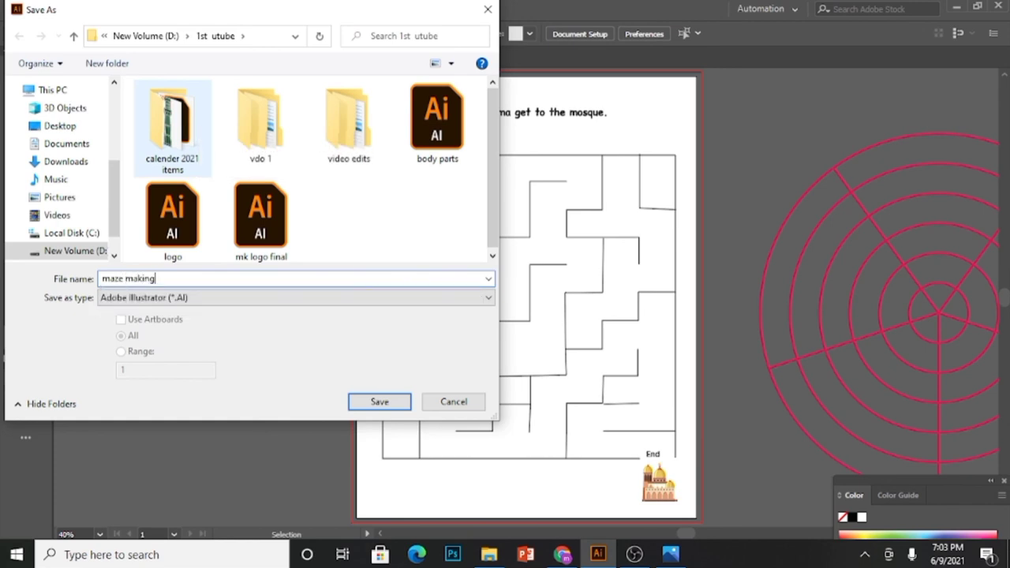
key("Return")
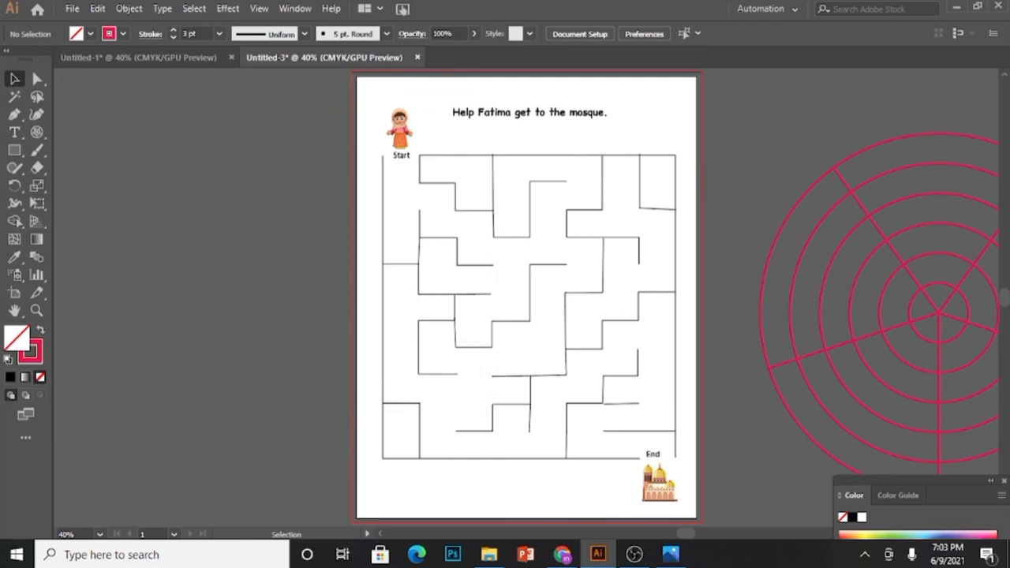
key("Return")
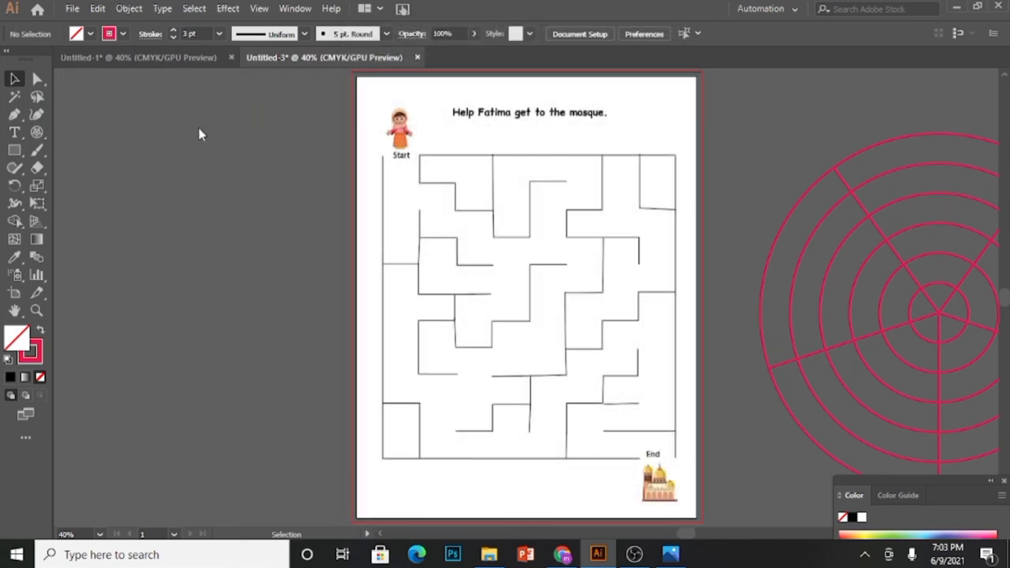